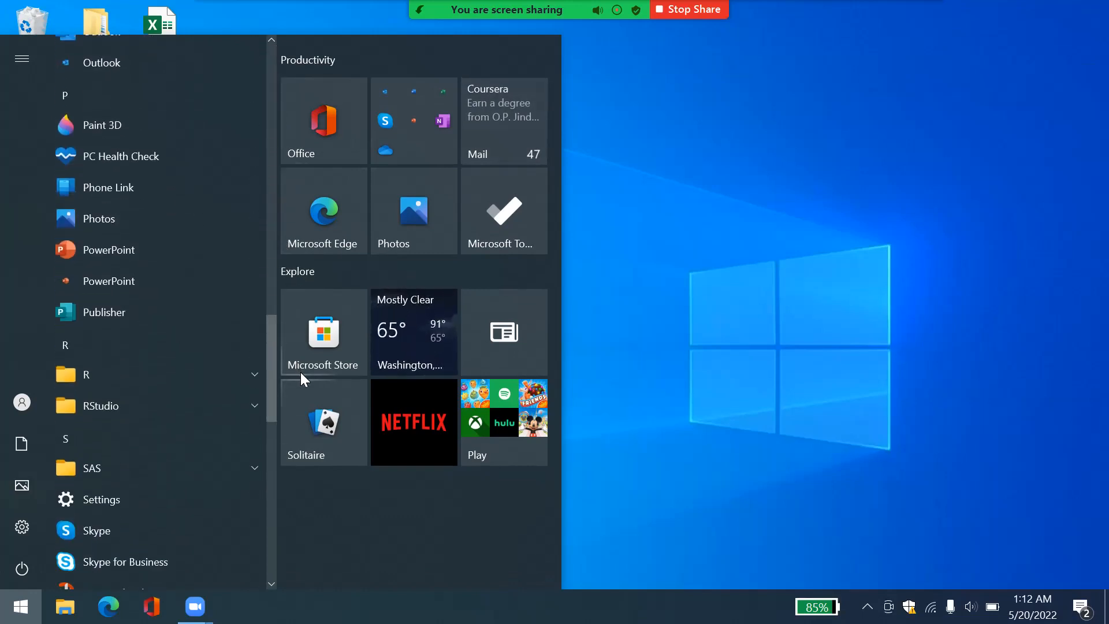
- Launch SAS Enterprise Guide 8.2 OnDemand for Academics
click(262, 463)
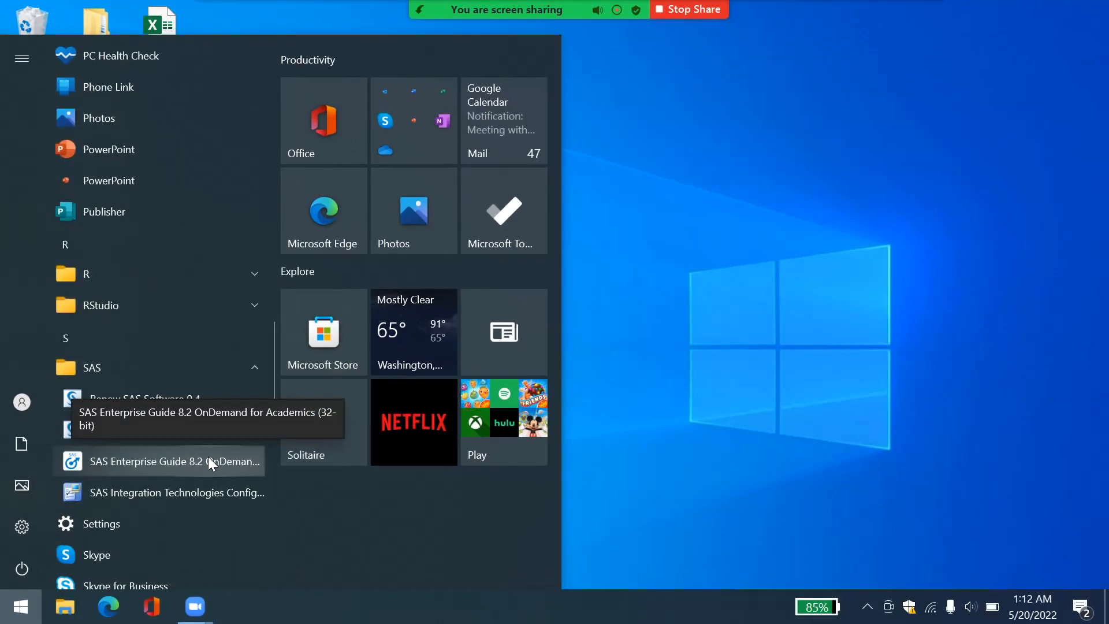
click(208, 457)
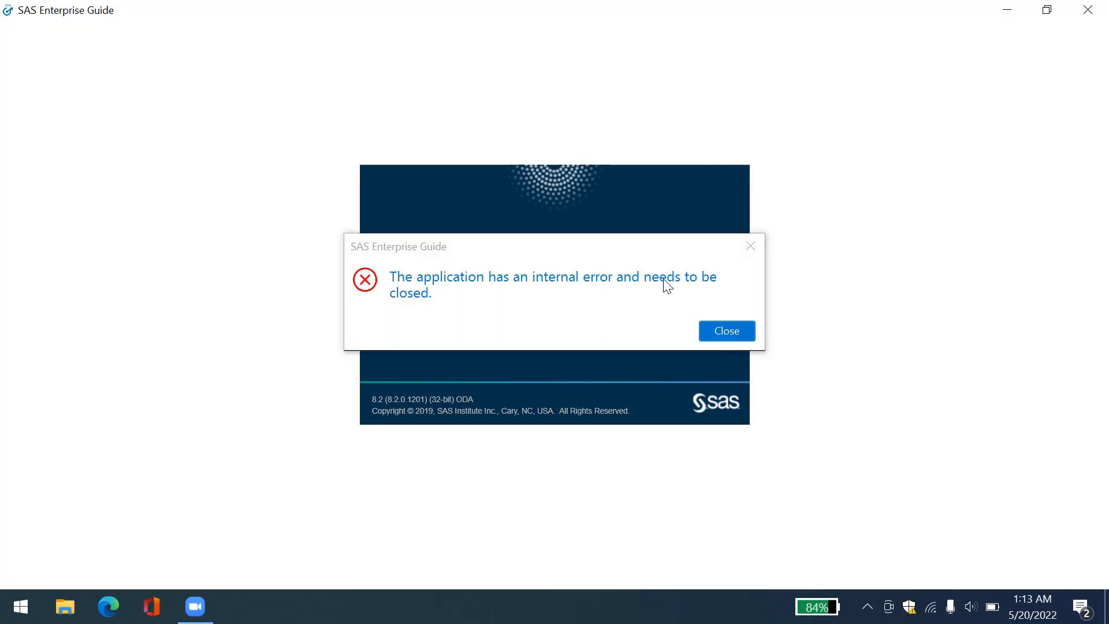
click(726, 330)
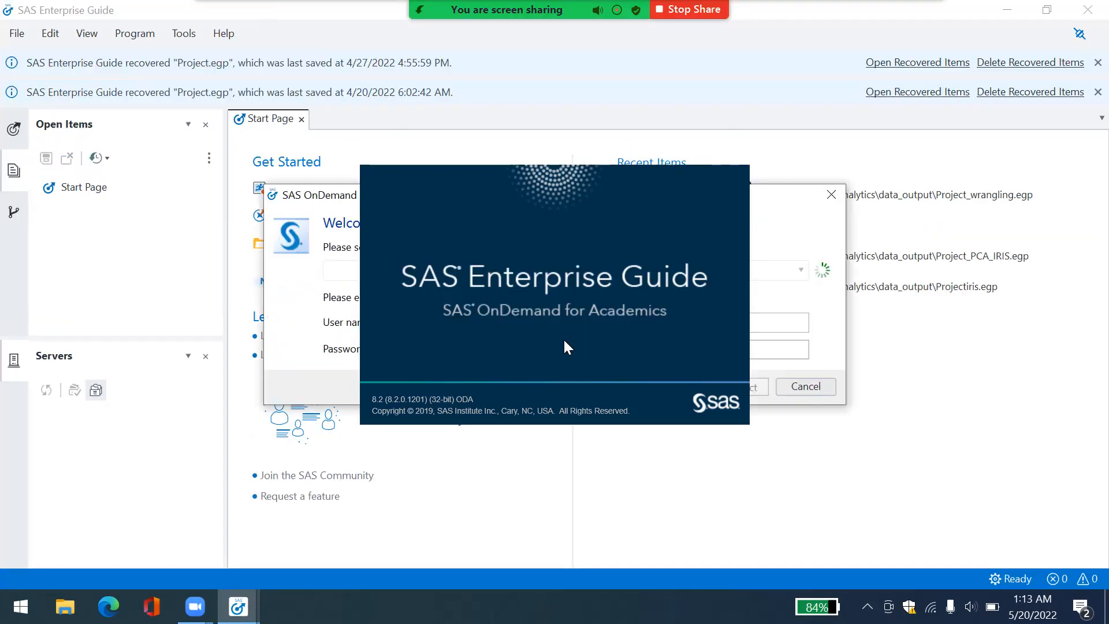
- Enter the account password and connect to the United States 1 home region
click(556, 349)
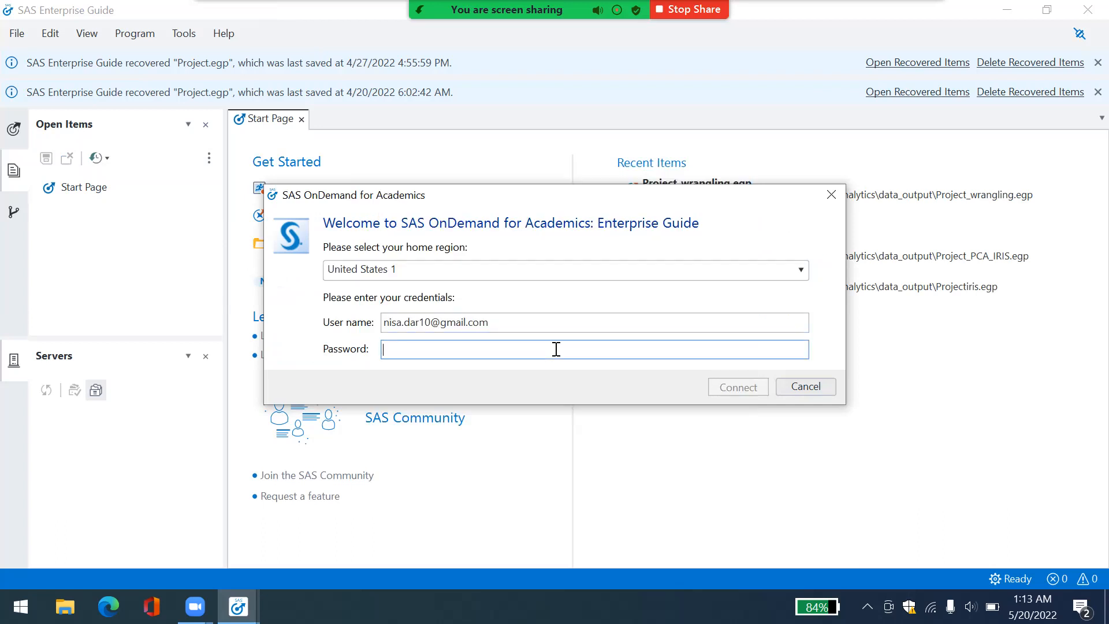
text(******)
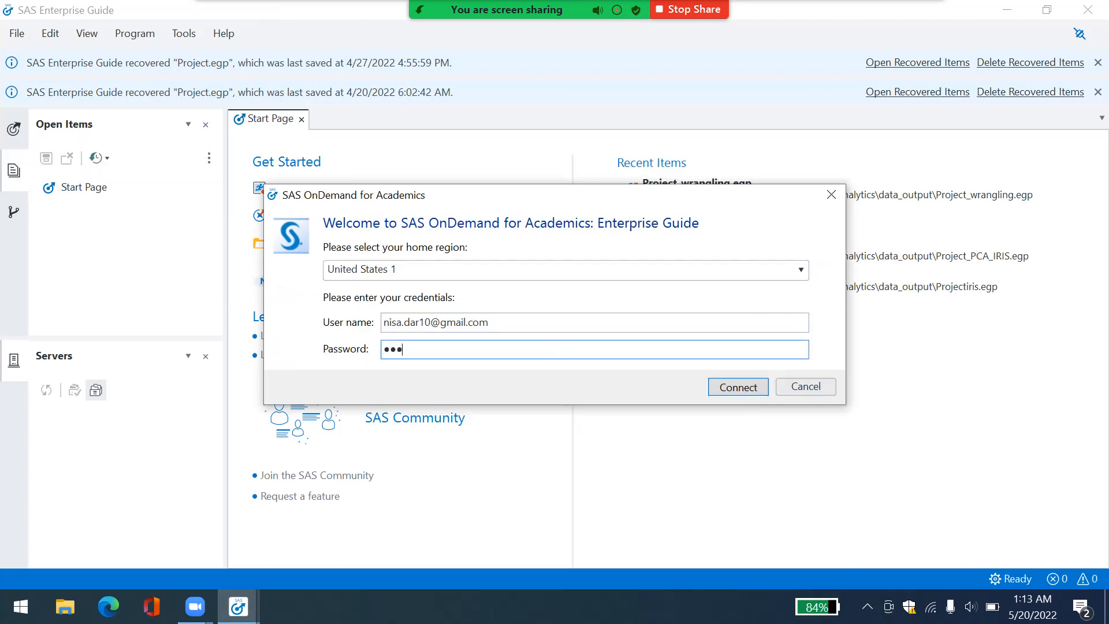
text(***)
click(746, 389)
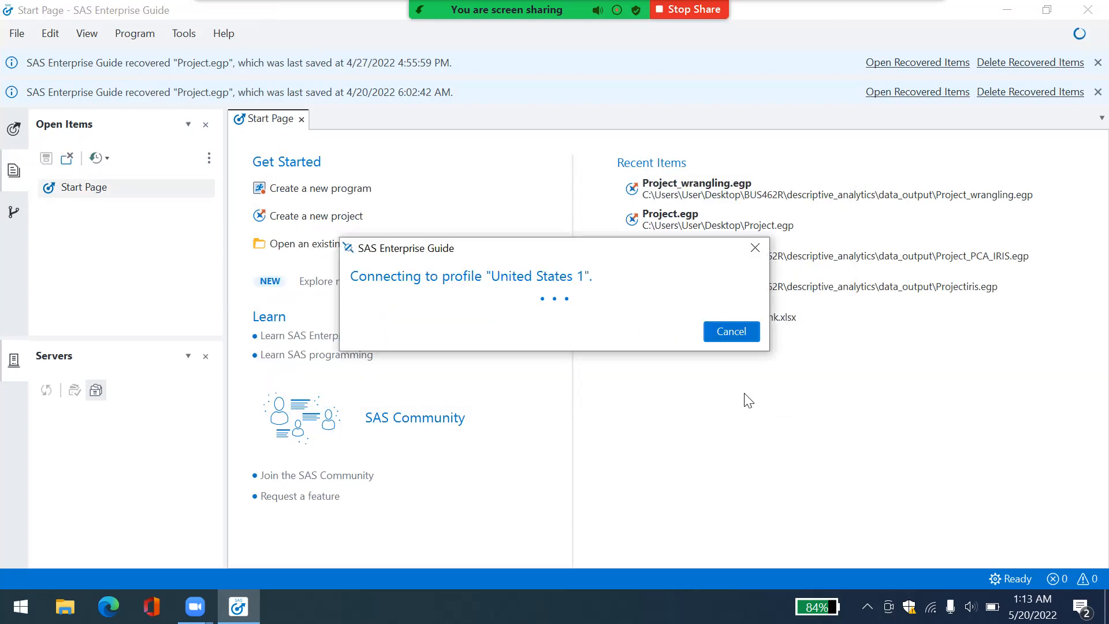
- Create a new project and import iris.csv from the datasets folder with the default import settings
click(316, 218)
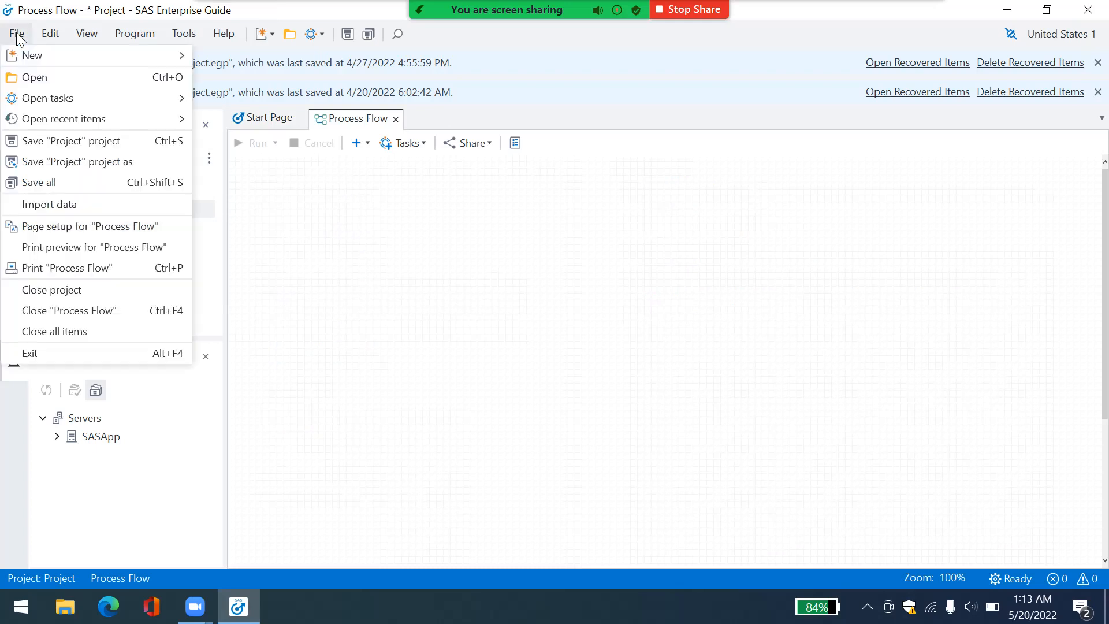
click(30, 206)
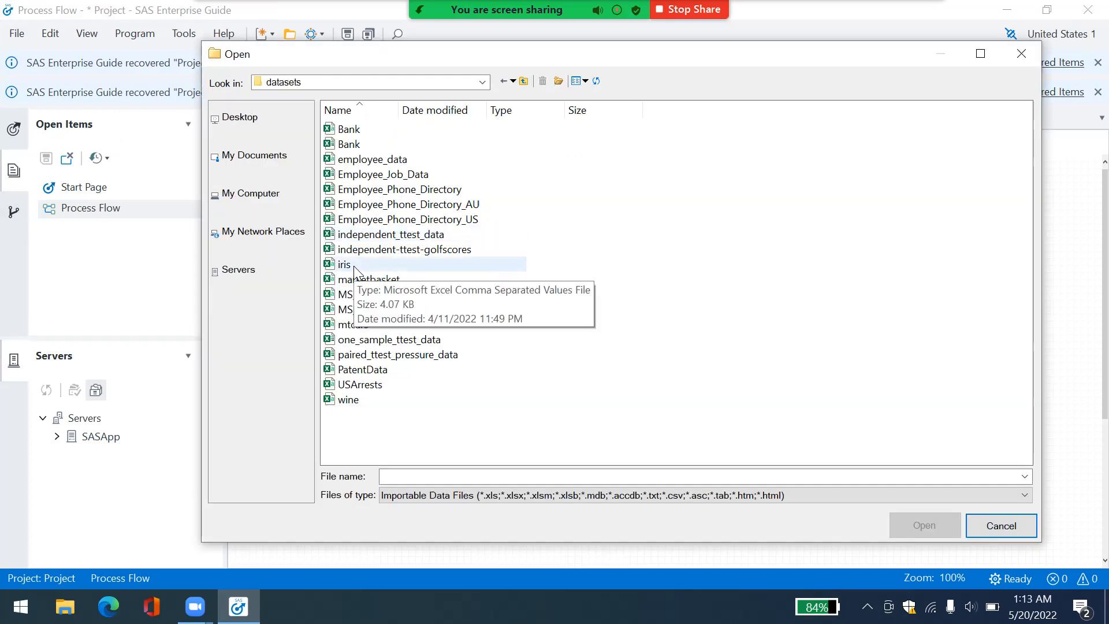
double_click(345, 265)
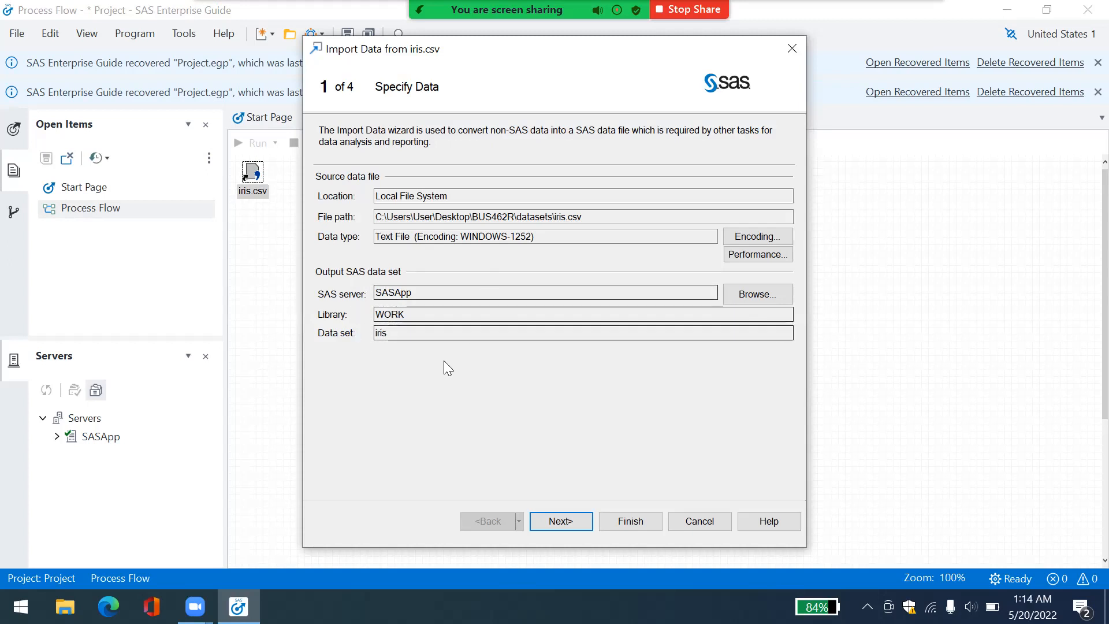
click(558, 520)
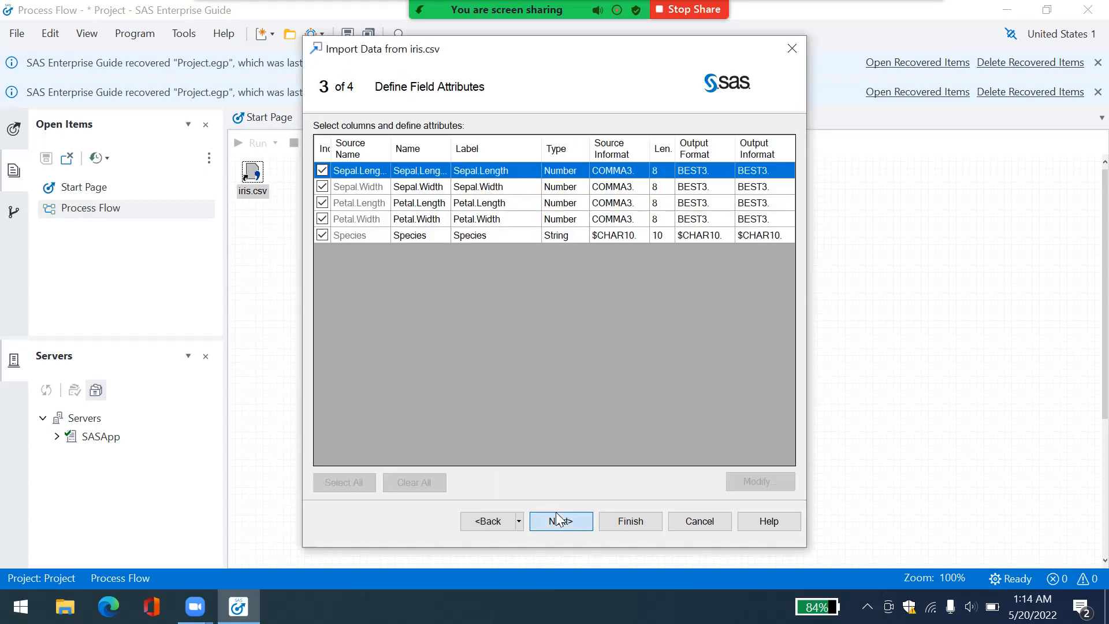
click(559, 520)
click(616, 518)
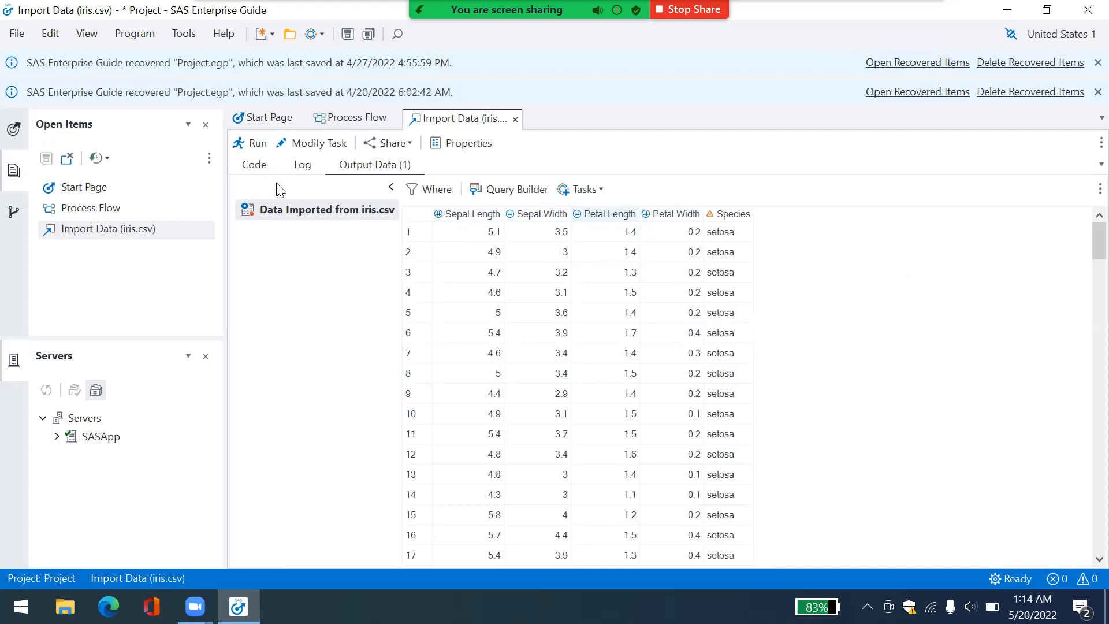
- Open the Summary Statistics task for the imported iris data
click(18, 36)
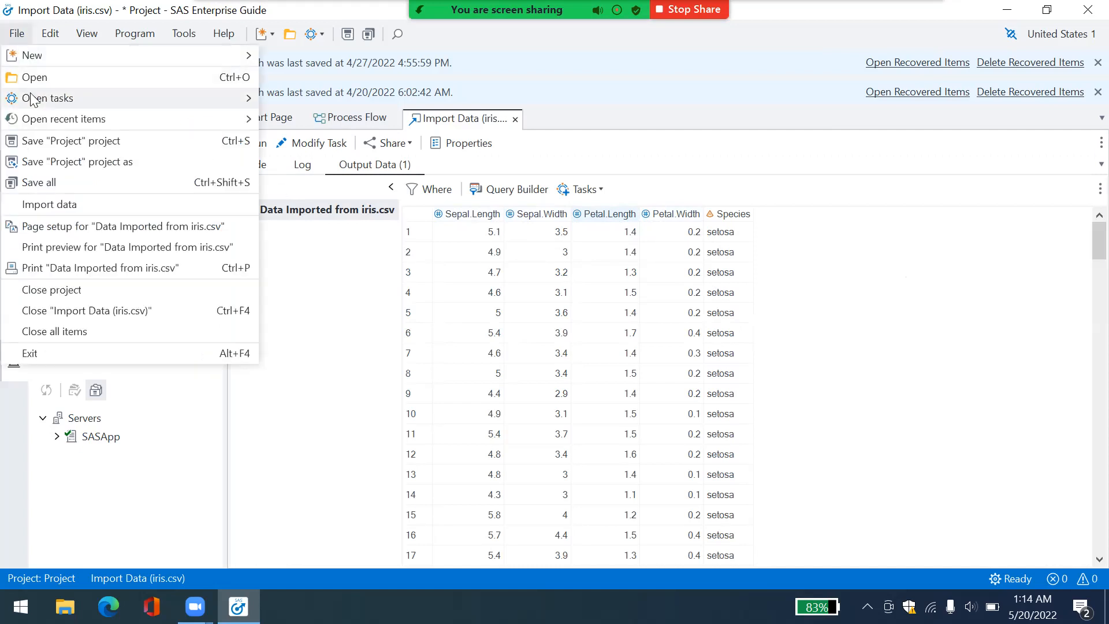
mouse_move(41, 99)
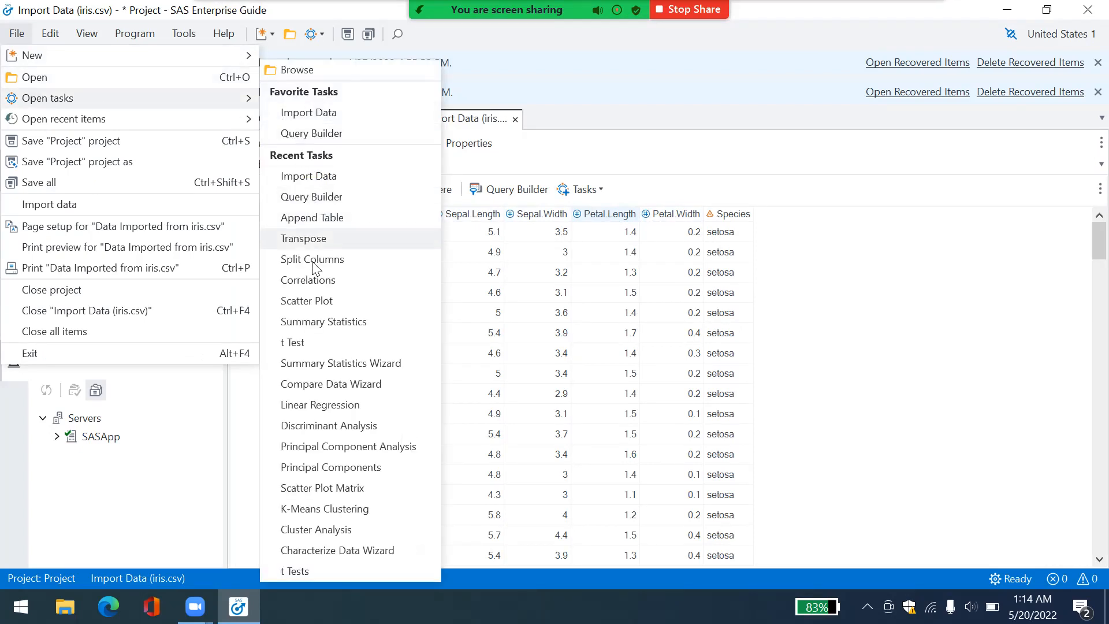
click(334, 323)
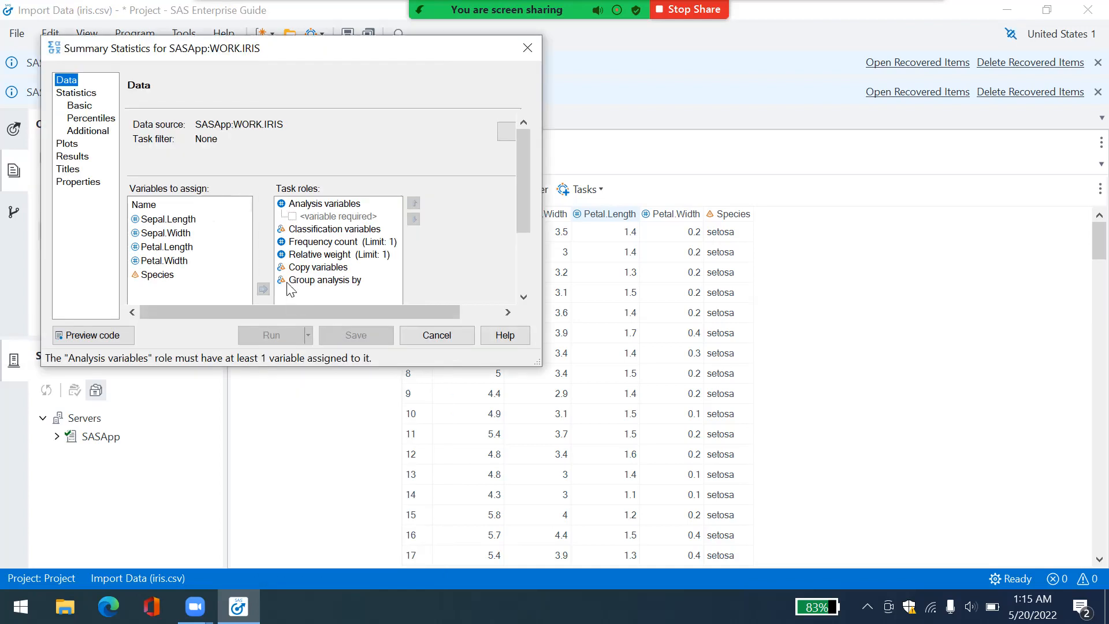
- Assign Sepal.Length, Sepal.Width, Petal.Length and Petal.Width as analysis variables and group the analysis by Species
click(186, 223)
click(178, 181)
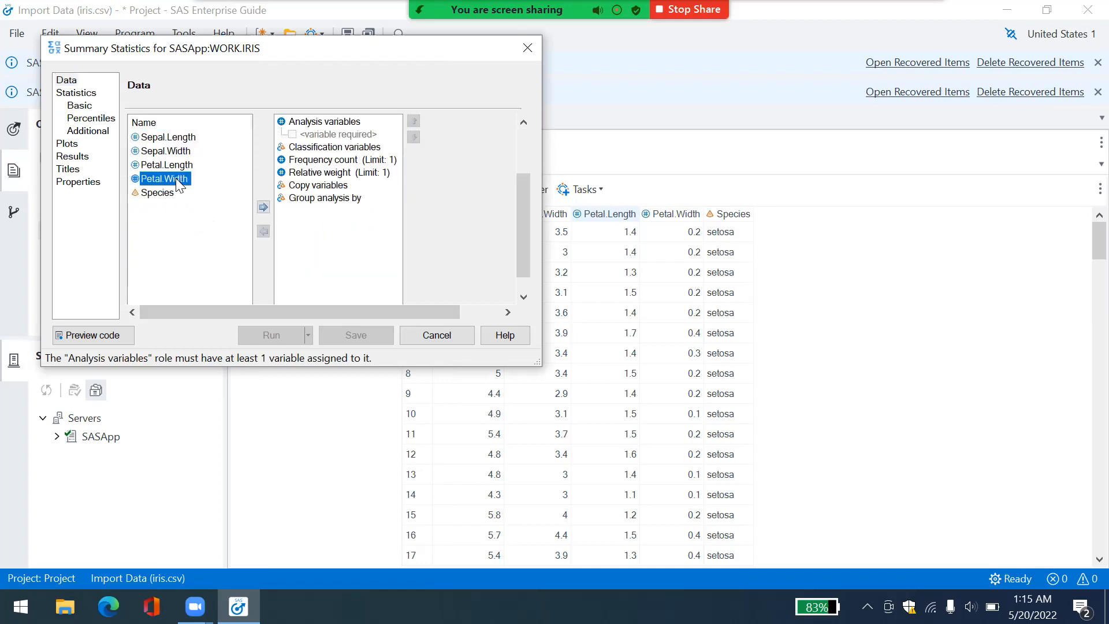
click(180, 140)
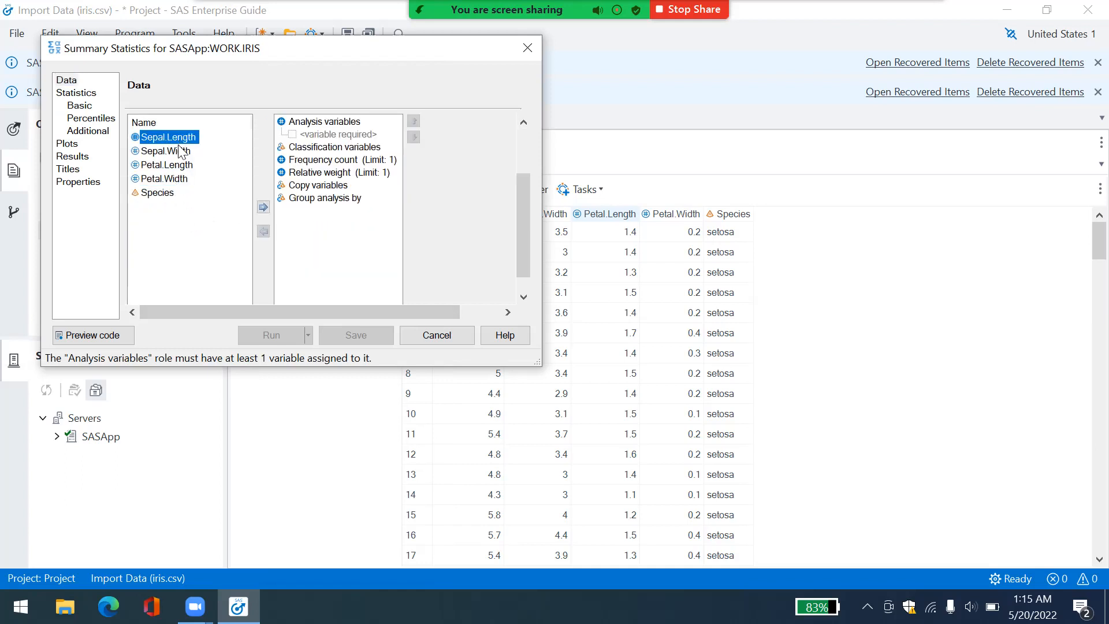
shift+click(180, 179)
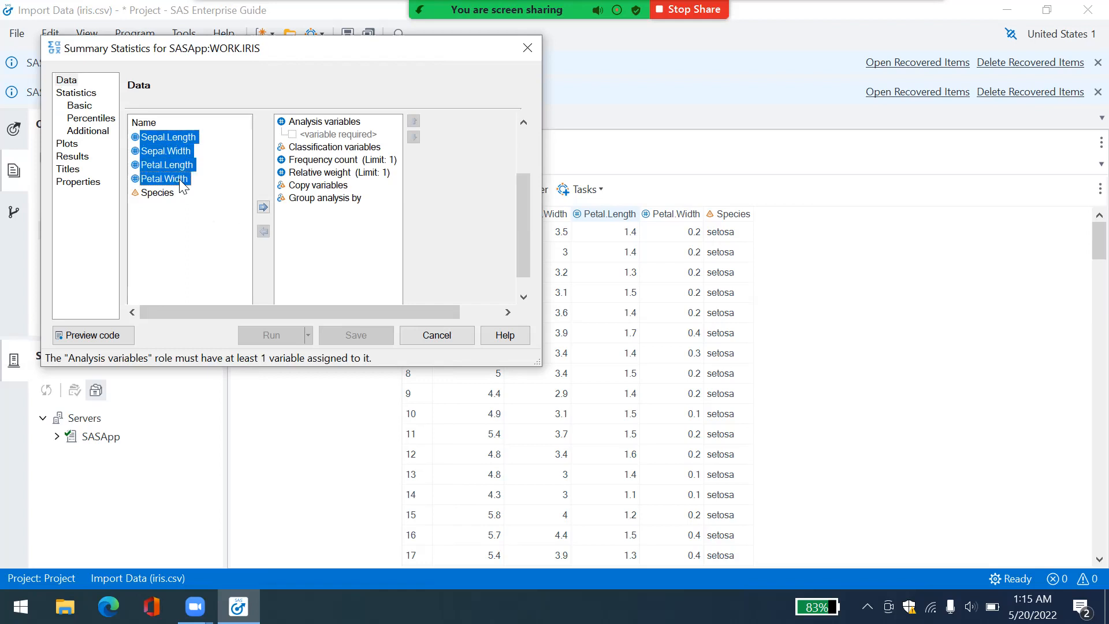
drag(179, 179, 330, 126)
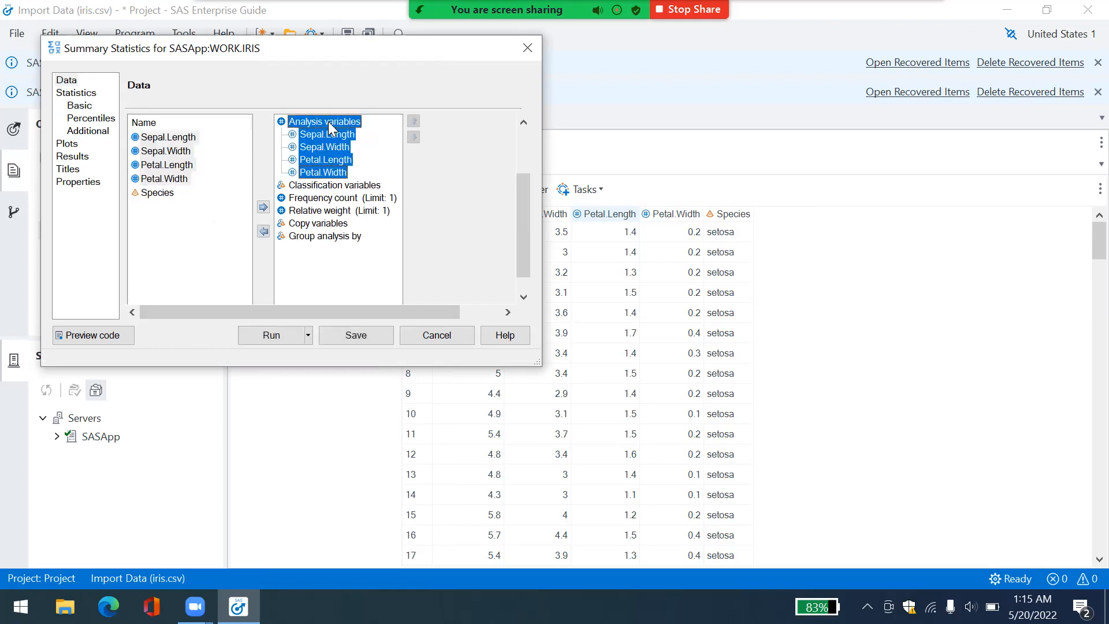
click(156, 193)
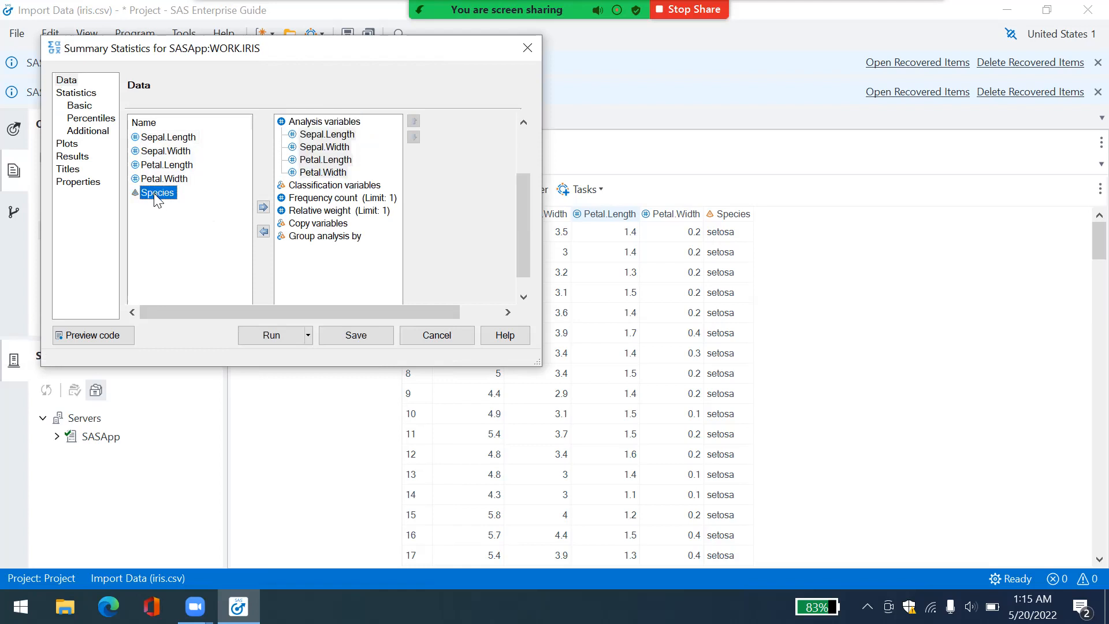
drag(156, 199, 311, 239)
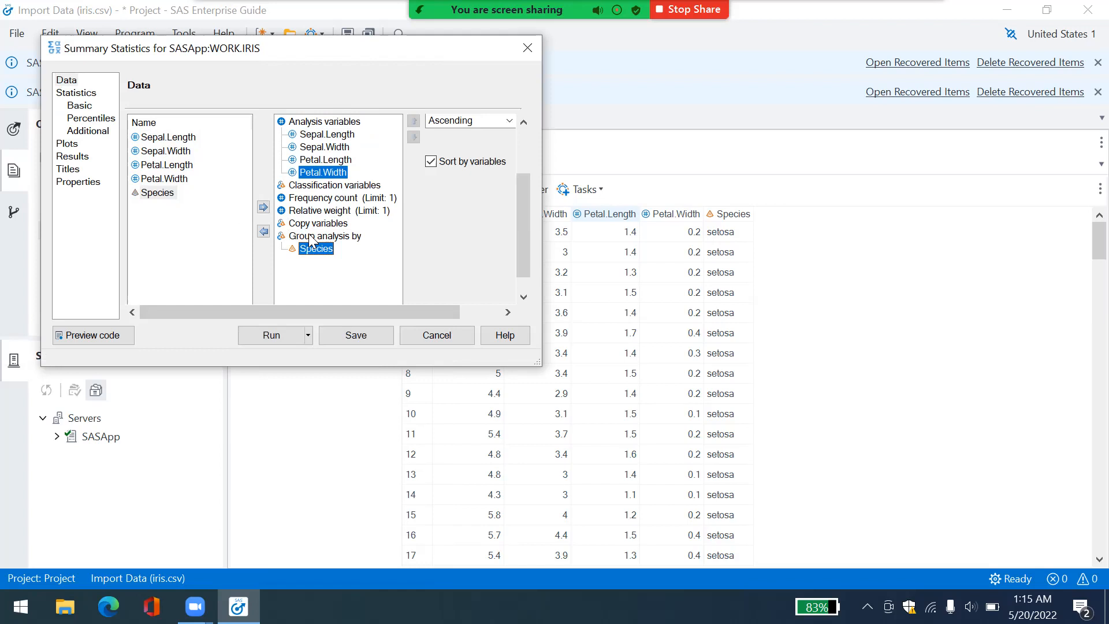
- Add variance, mode, range, sum, number of missing values and the median to the statistics to compute
click(82, 104)
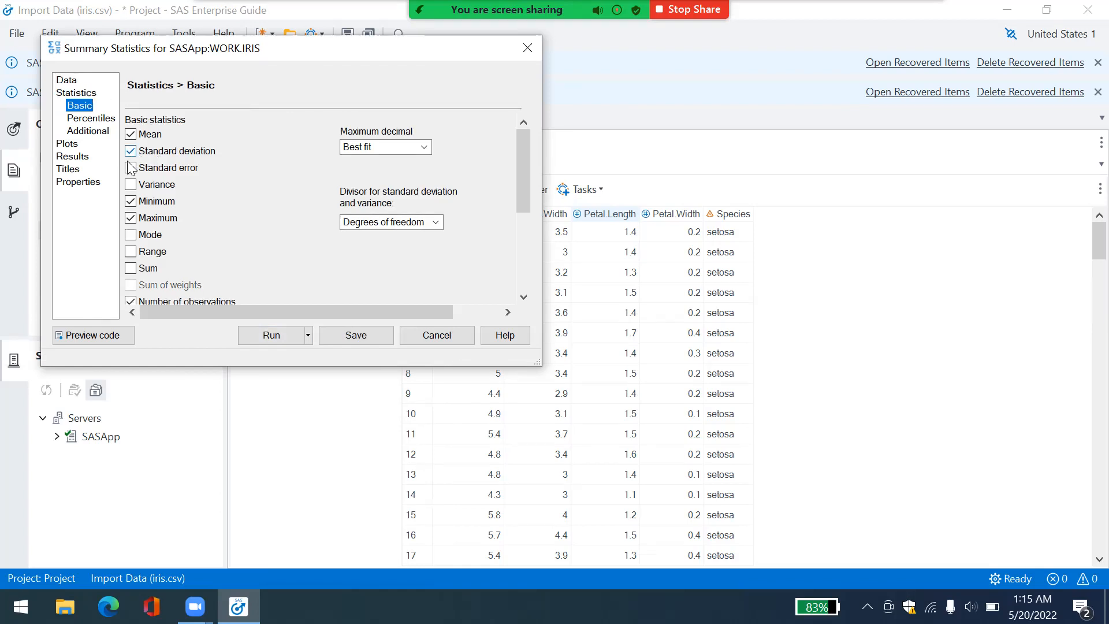
click(129, 168)
click(130, 185)
click(131, 234)
click(131, 251)
click(130, 269)
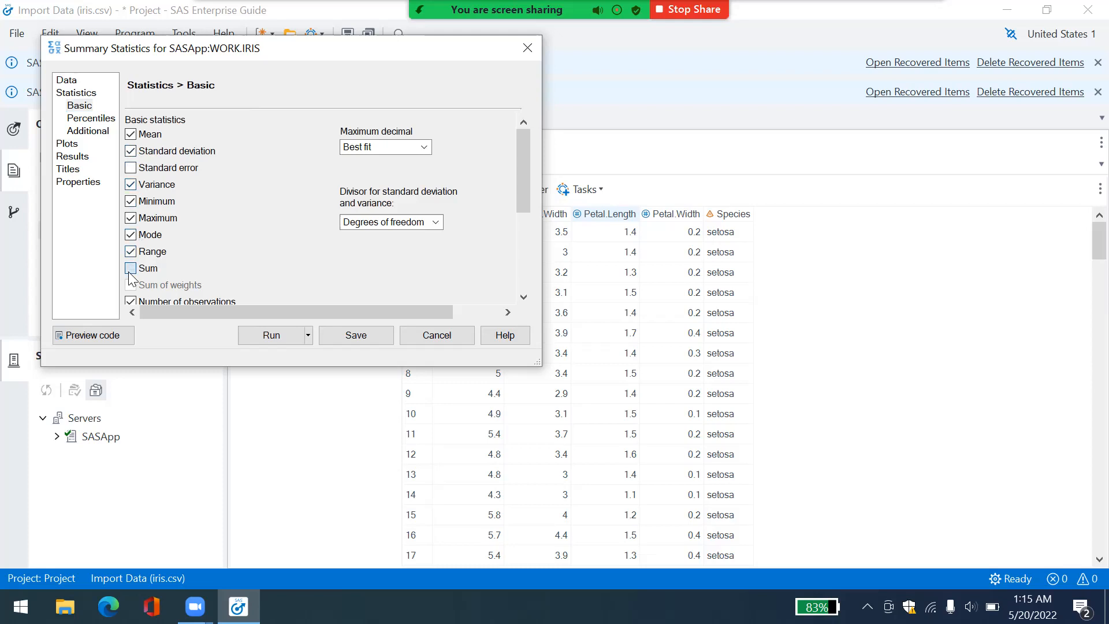
drag(523, 137, 523, 187)
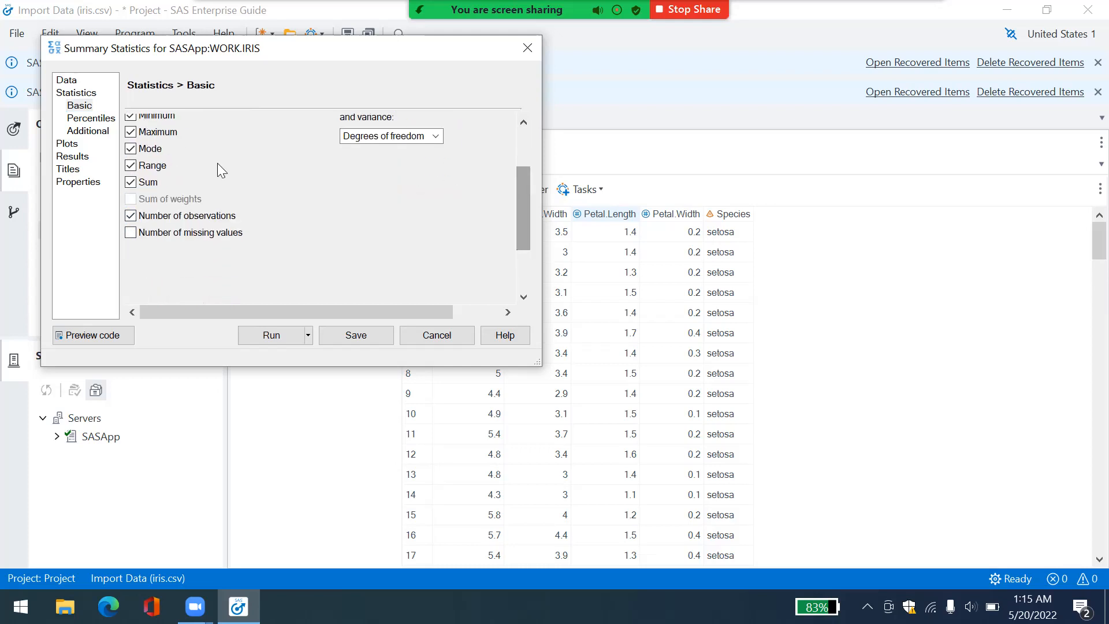
click(131, 233)
click(89, 118)
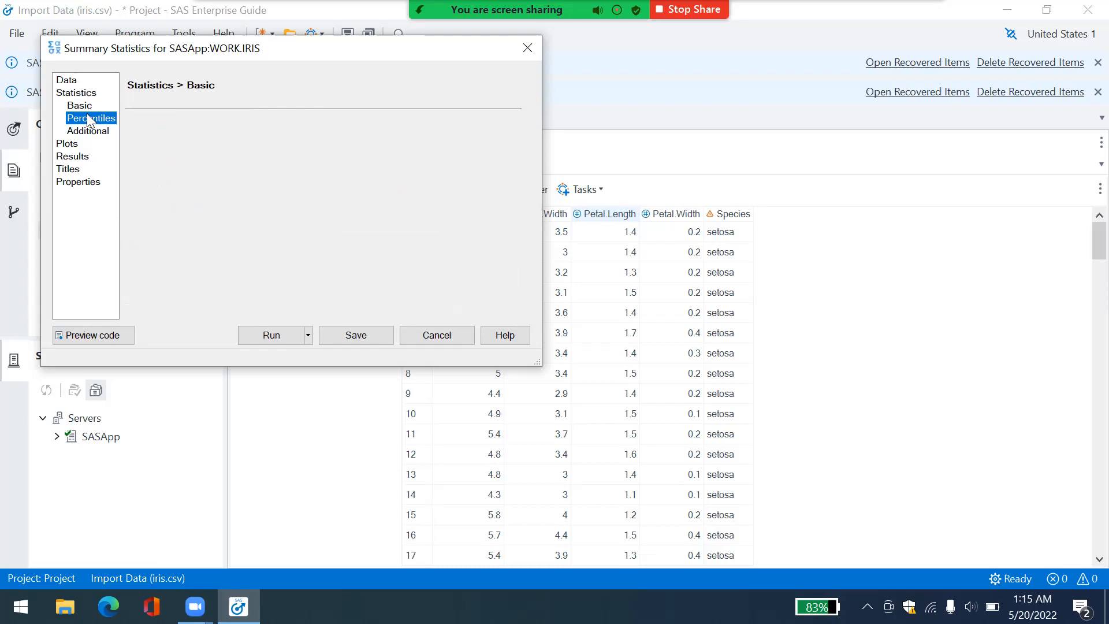
click(130, 201)
- Enable the histogram and box-and-whisker plots, and run the Summary Statistics task with its statistics saved to a data set
click(88, 131)
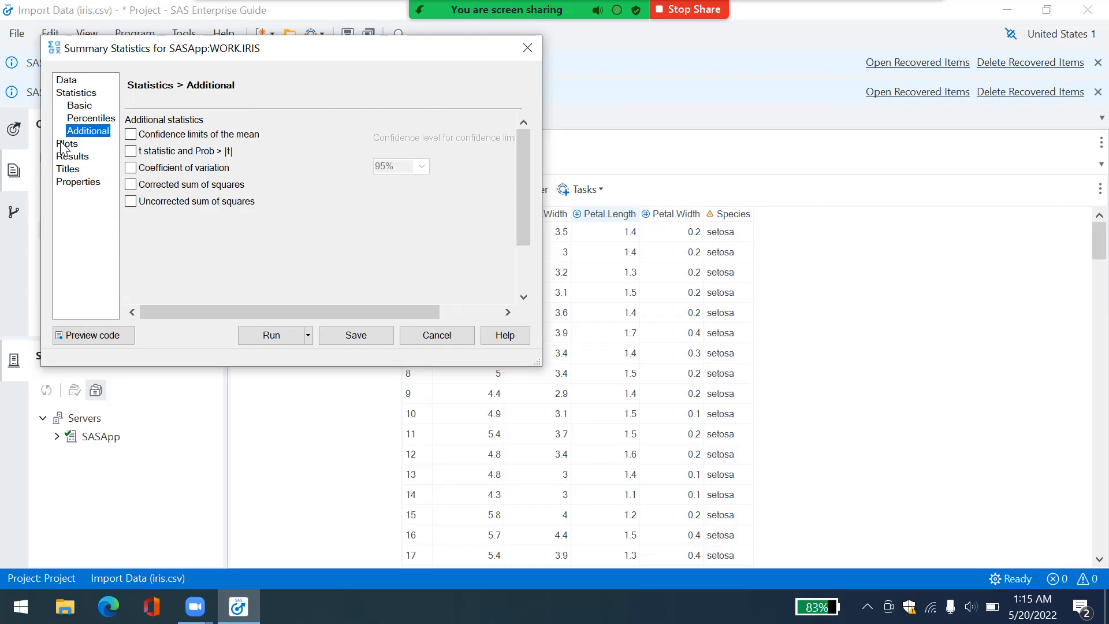
click(66, 144)
click(175, 136)
click(175, 136)
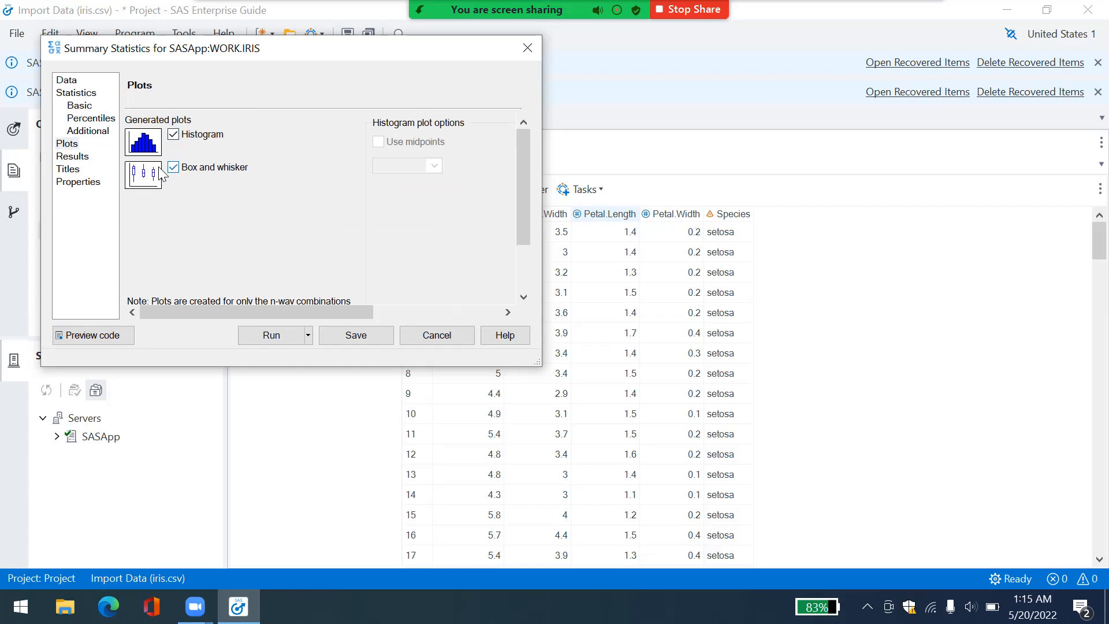
click(78, 158)
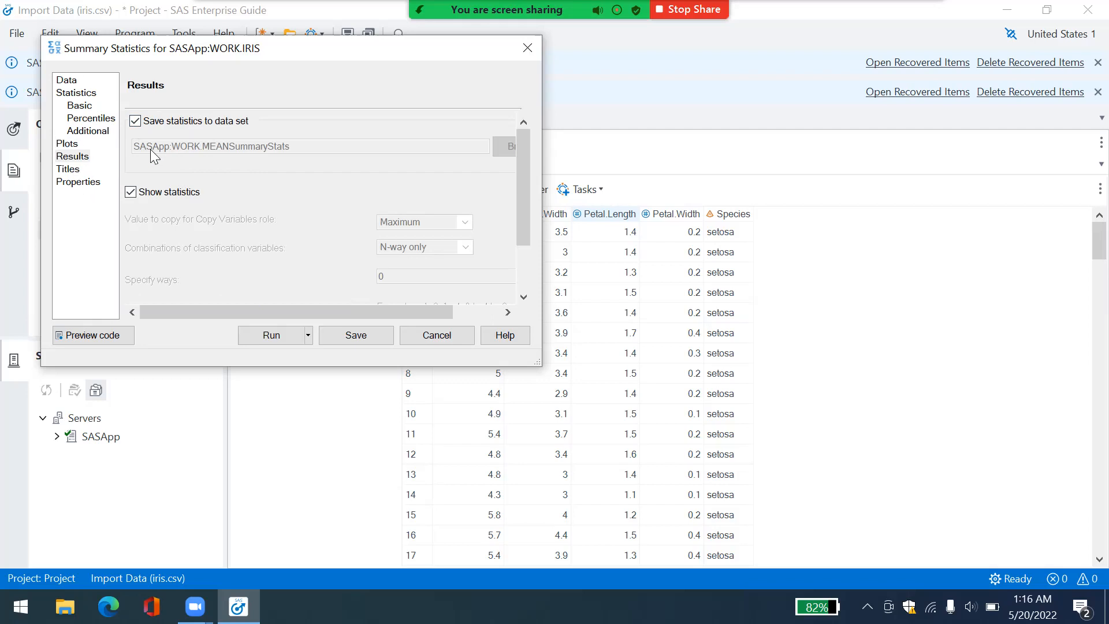
click(271, 336)
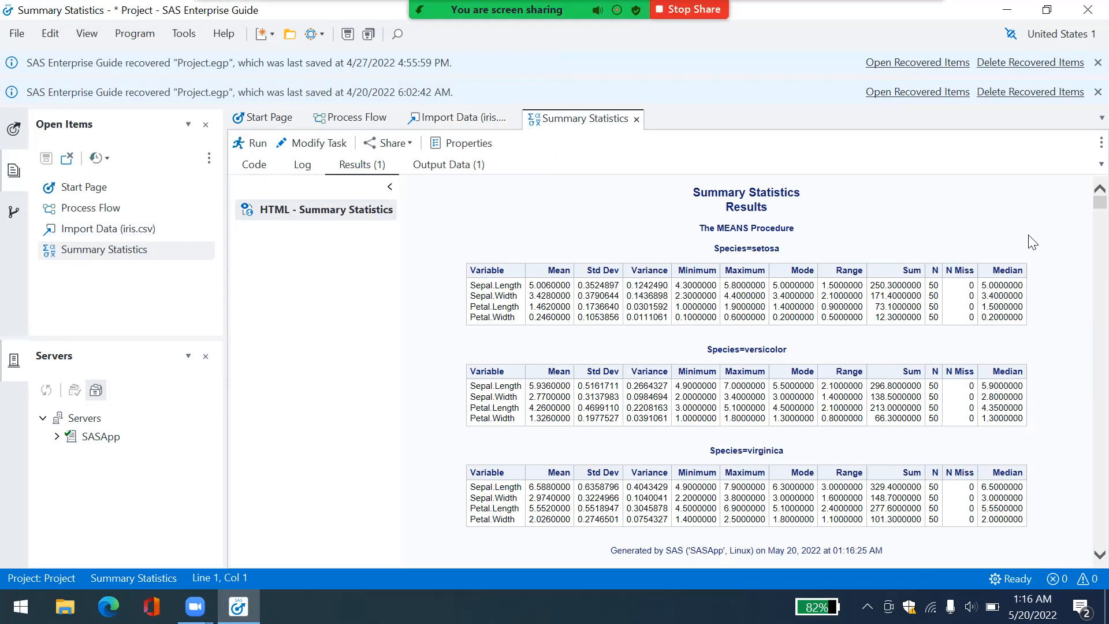
scroll(1085, 219, down, 10)
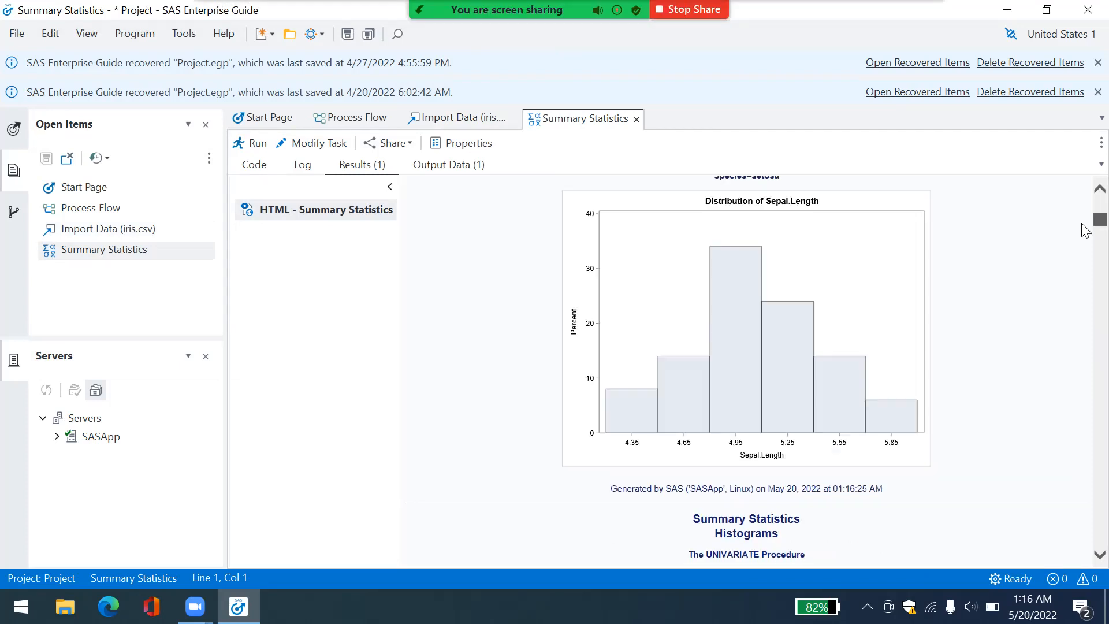
scroll(1086, 253, down, 10)
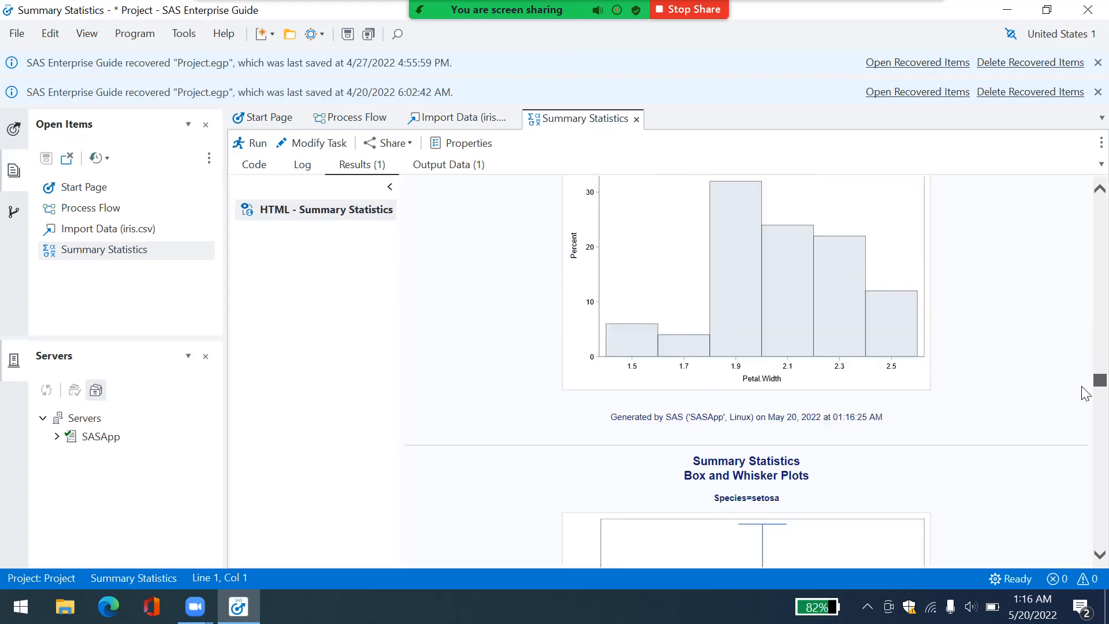
scroll(1084, 448, up, 20)
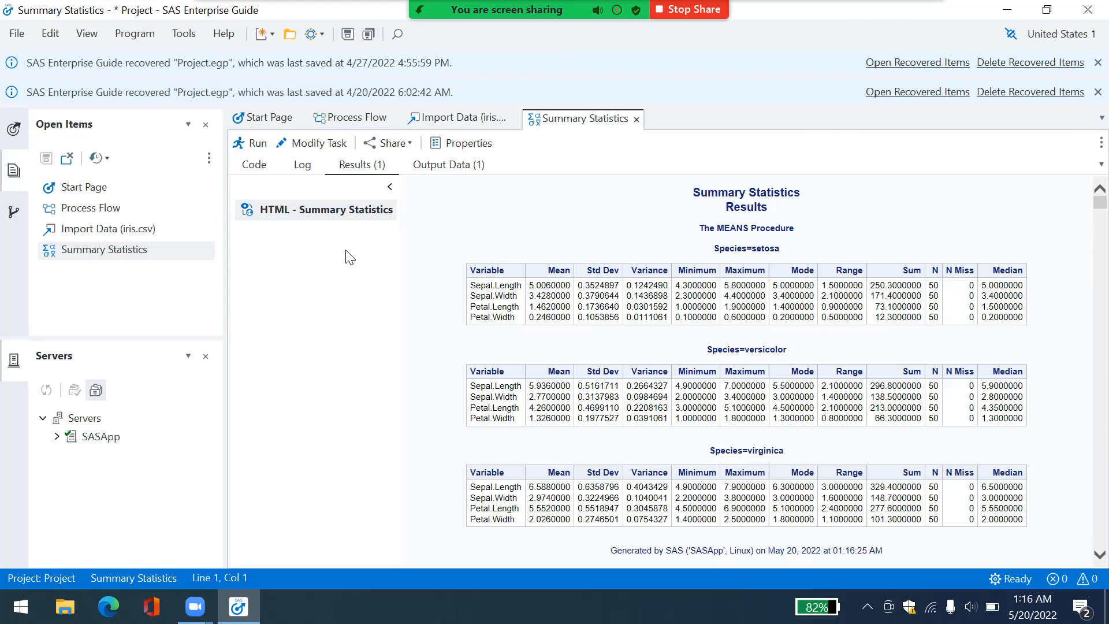
- Import the Data worksheet of Bank.xlsx from the datasets folder, keeping the default import settings
click(21, 34)
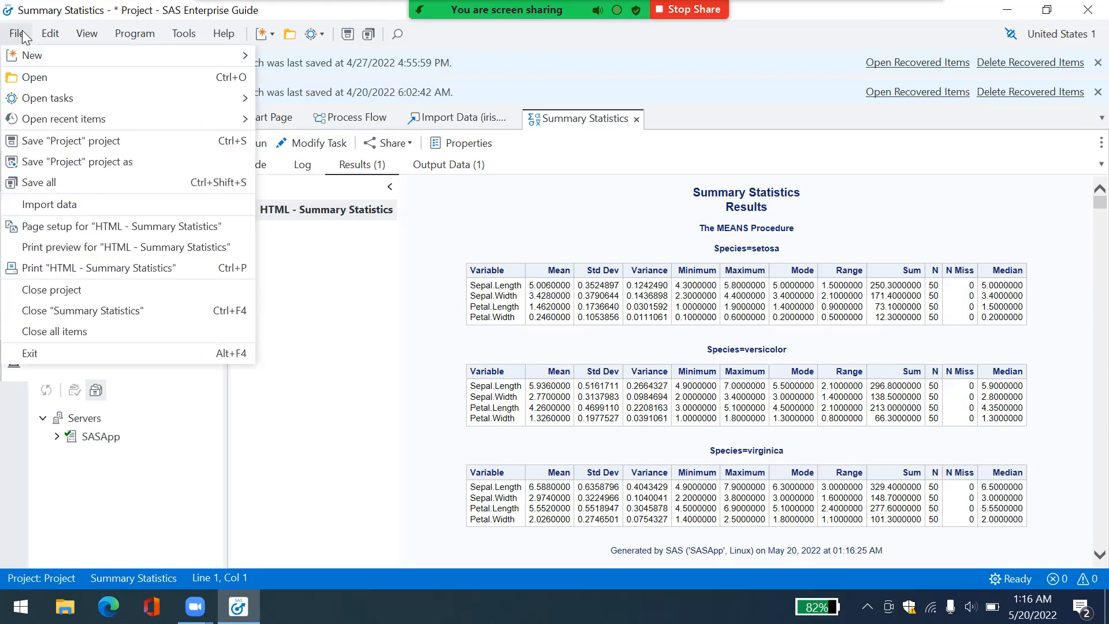
click(33, 204)
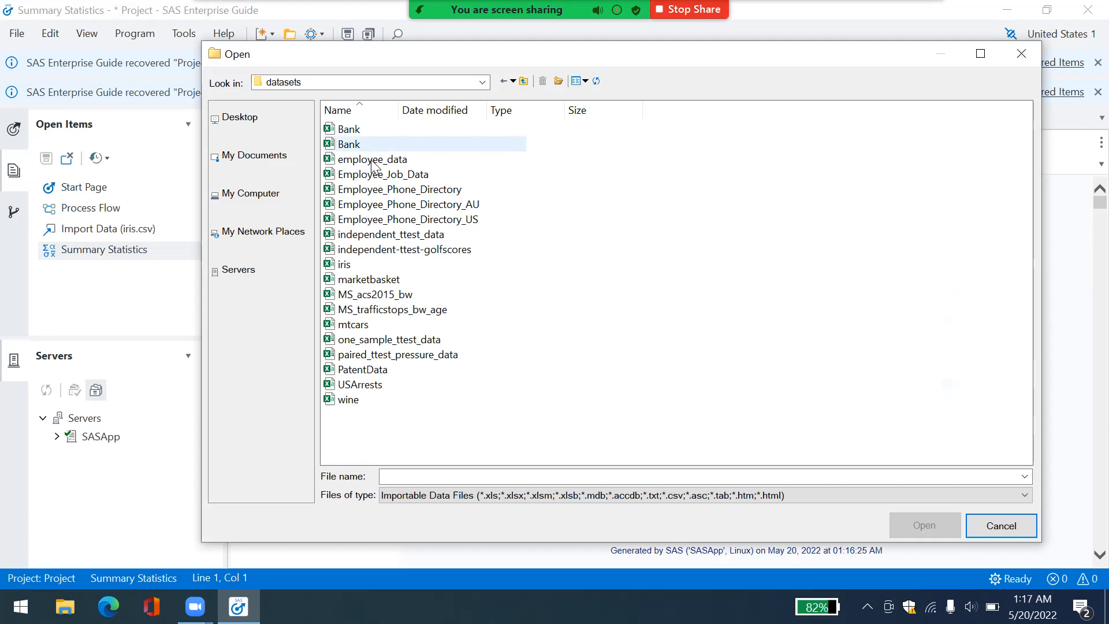
double_click(349, 144)
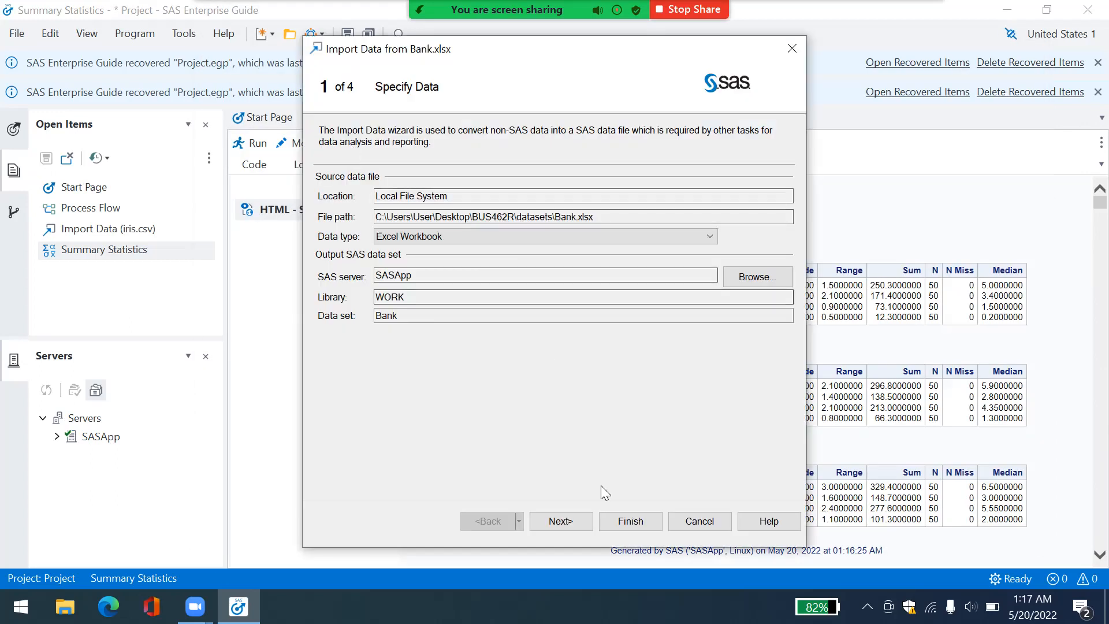
click(564, 521)
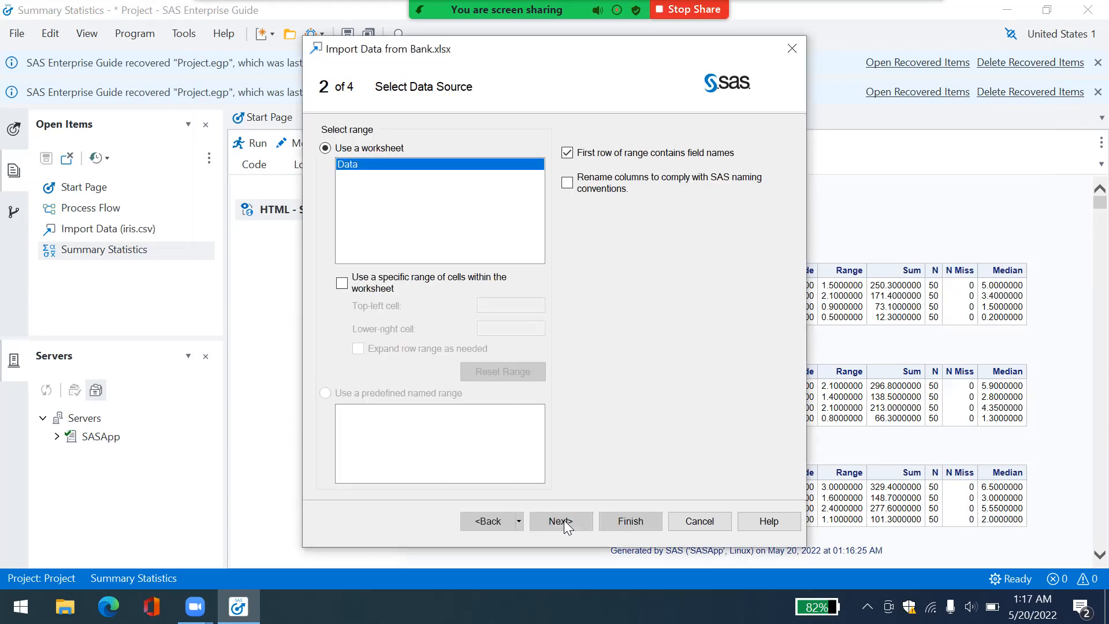
click(564, 521)
click(563, 519)
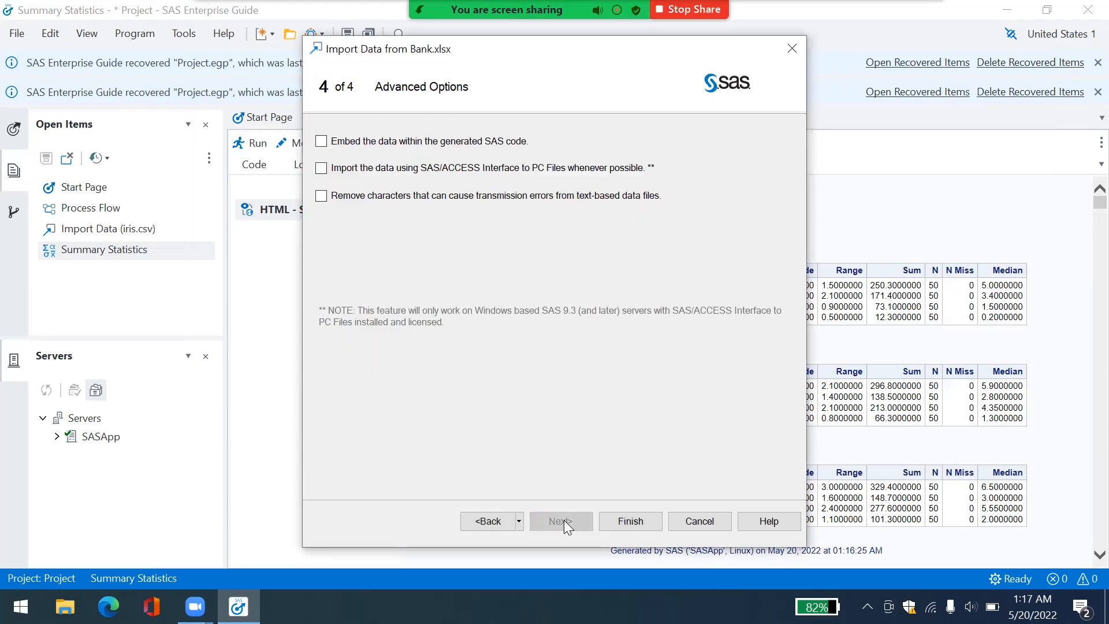
click(631, 520)
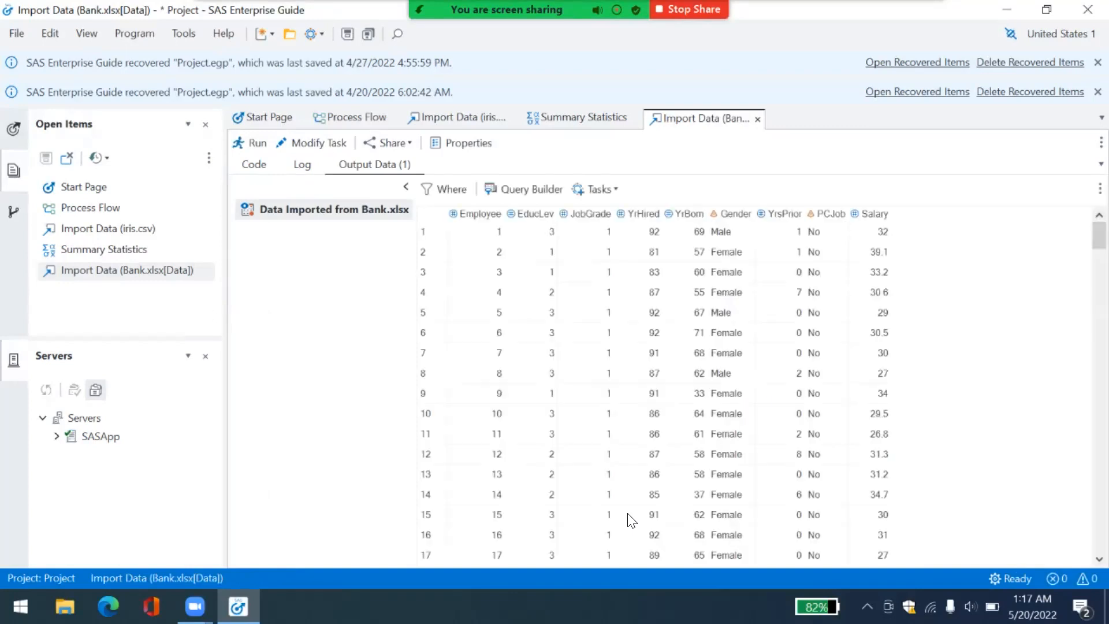
- Open Summary Statistics for the Bank data with Salary as analysis variable, Gender as classification variable and JobGrade as grouping variable
click(16, 33)
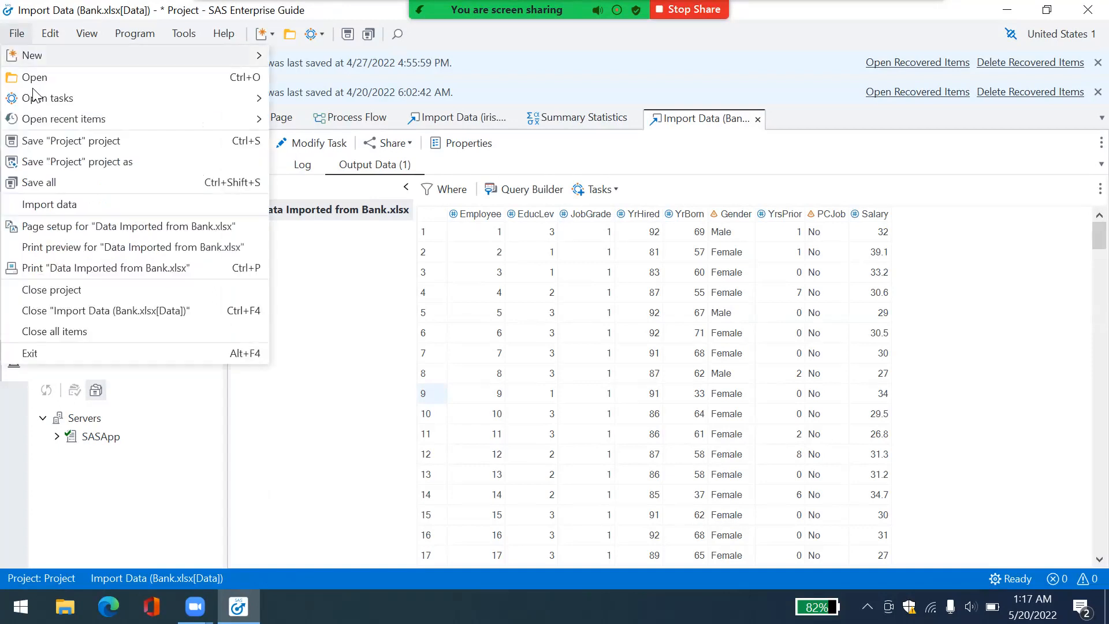
mouse_move(94, 95)
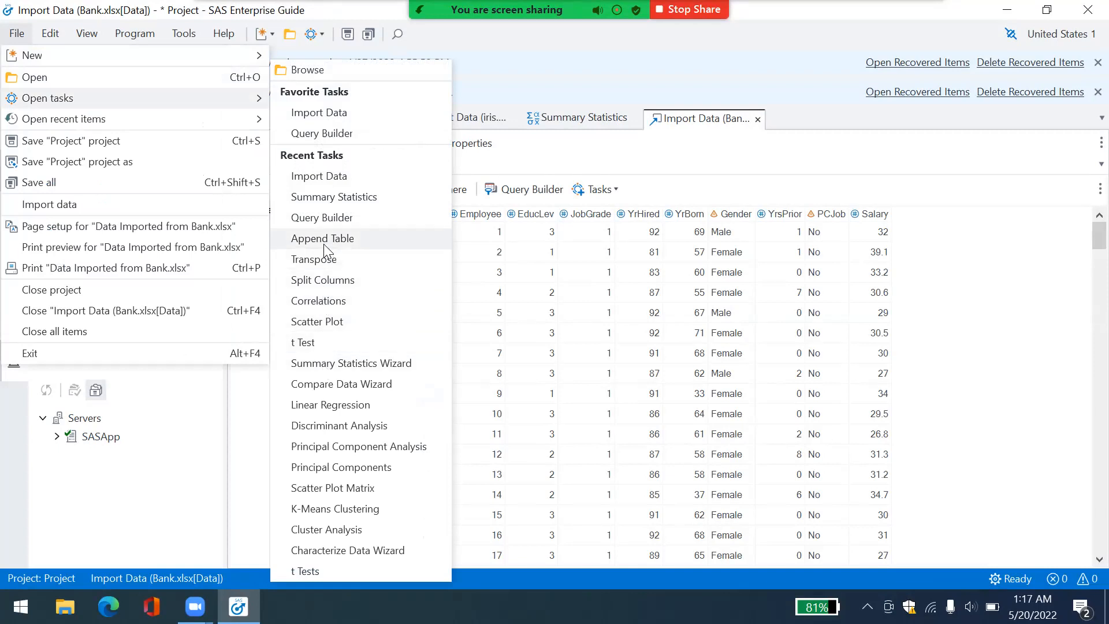
click(327, 198)
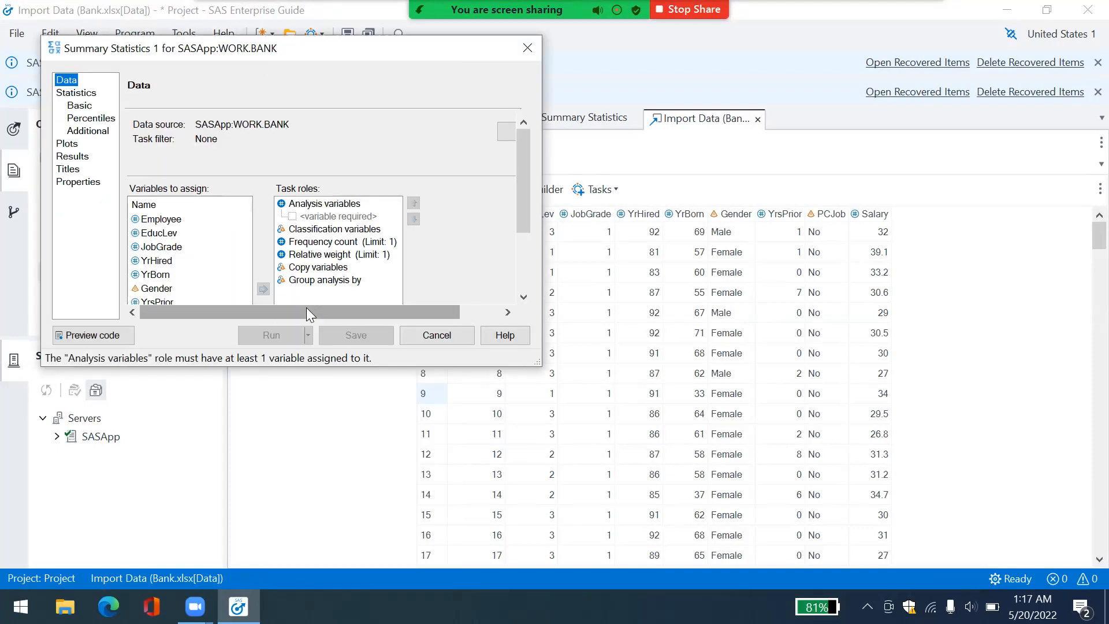
drag(534, 367, 705, 477)
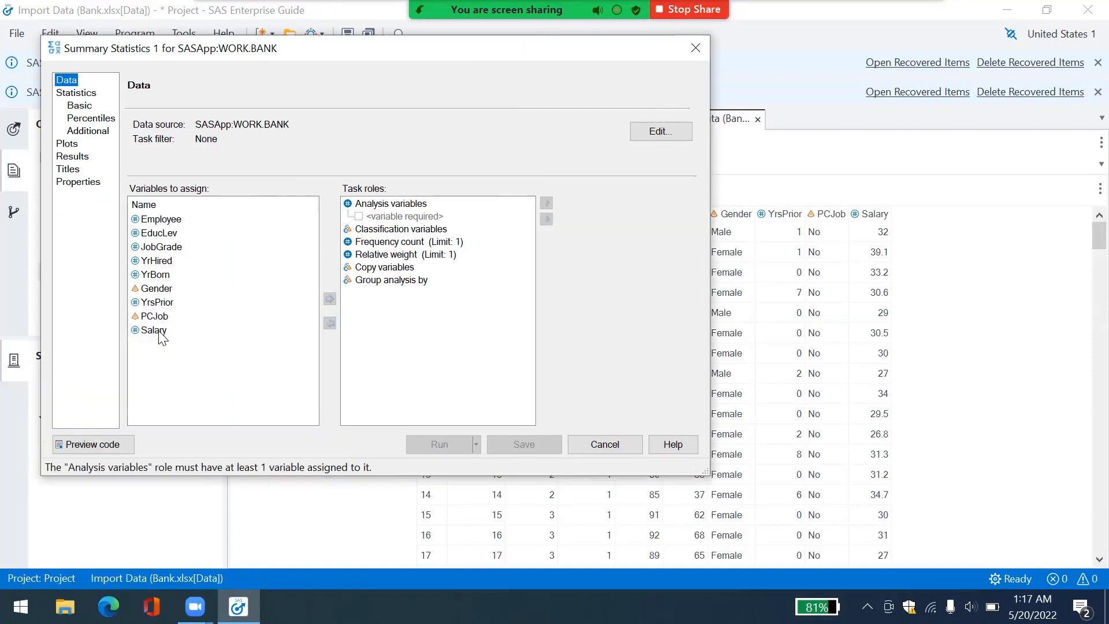
drag(159, 331, 406, 214)
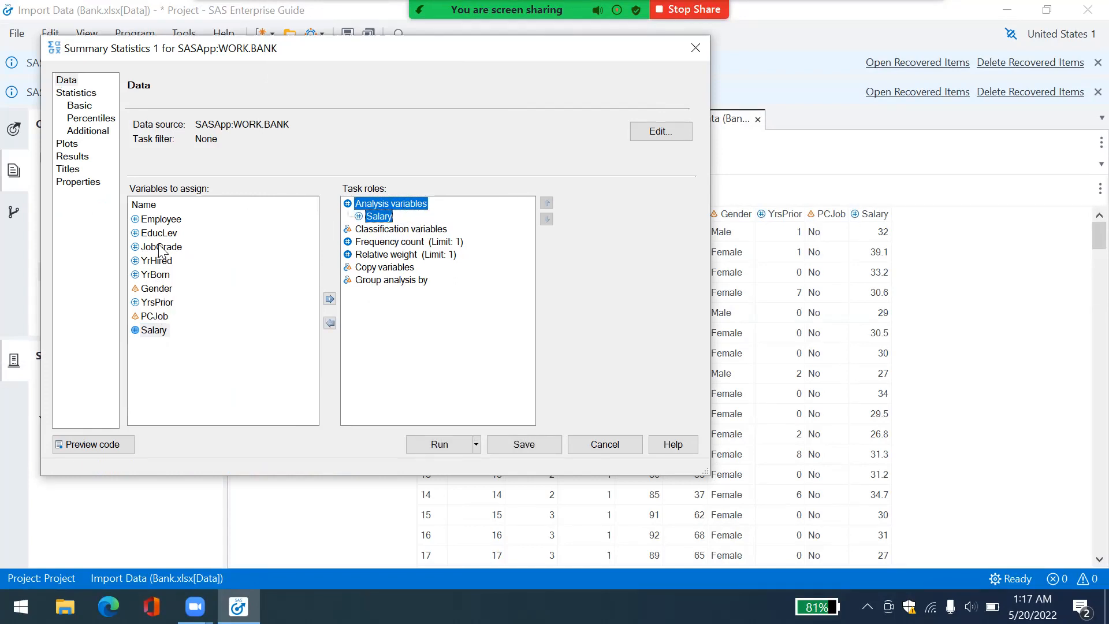
drag(160, 250, 390, 286)
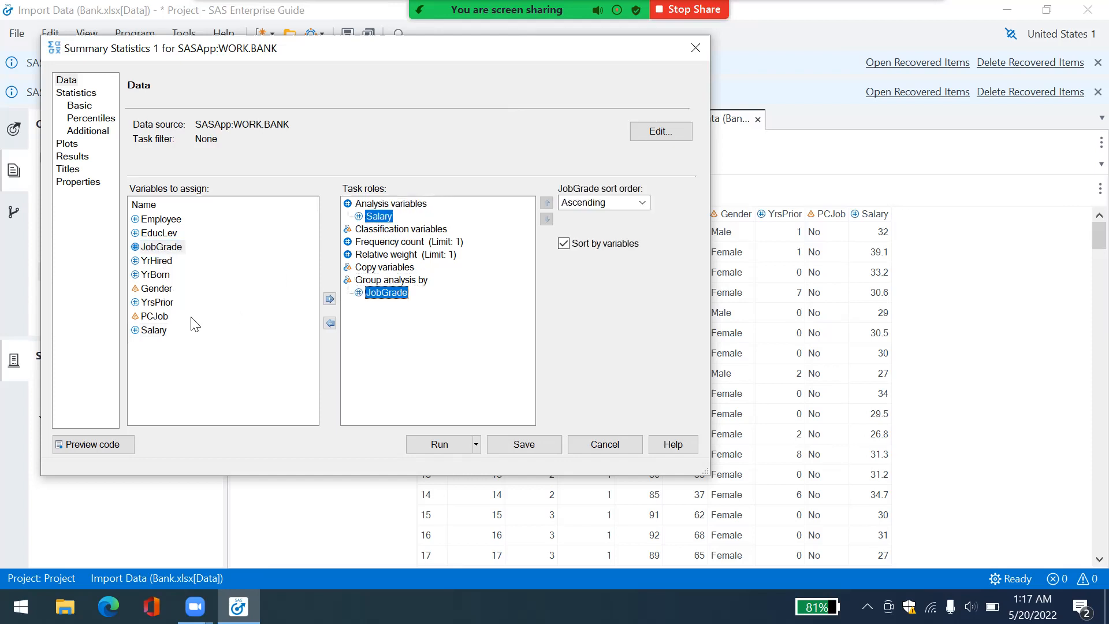
drag(165, 292, 388, 236)
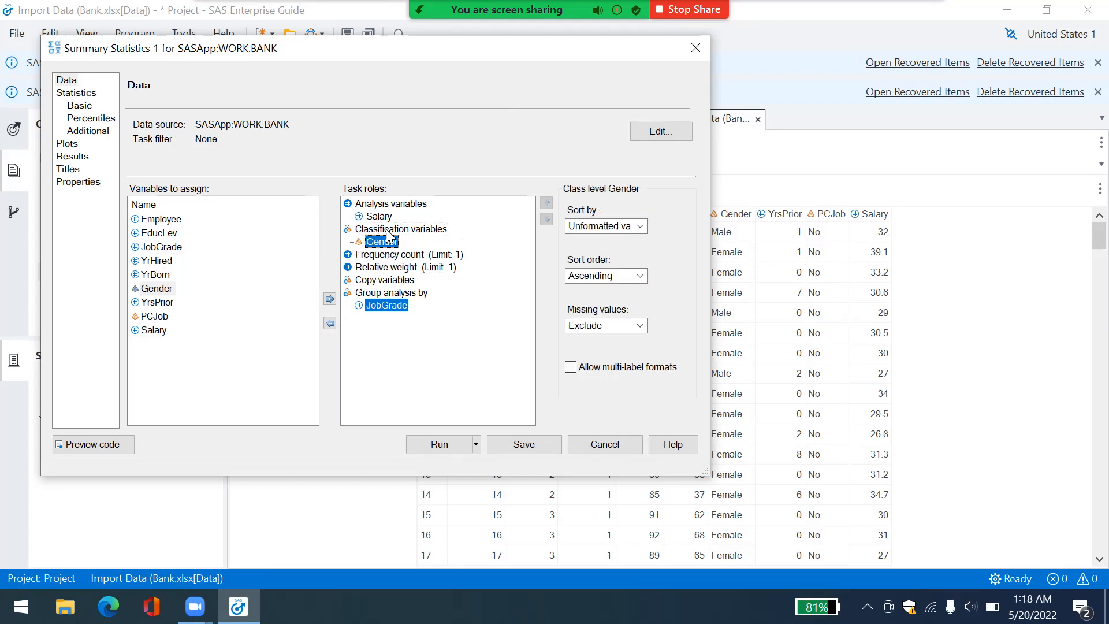
- Enable the histogram and box-and-whisker plots, and run the Bank summary statistics with the statistics saved to a data set
click(85, 93)
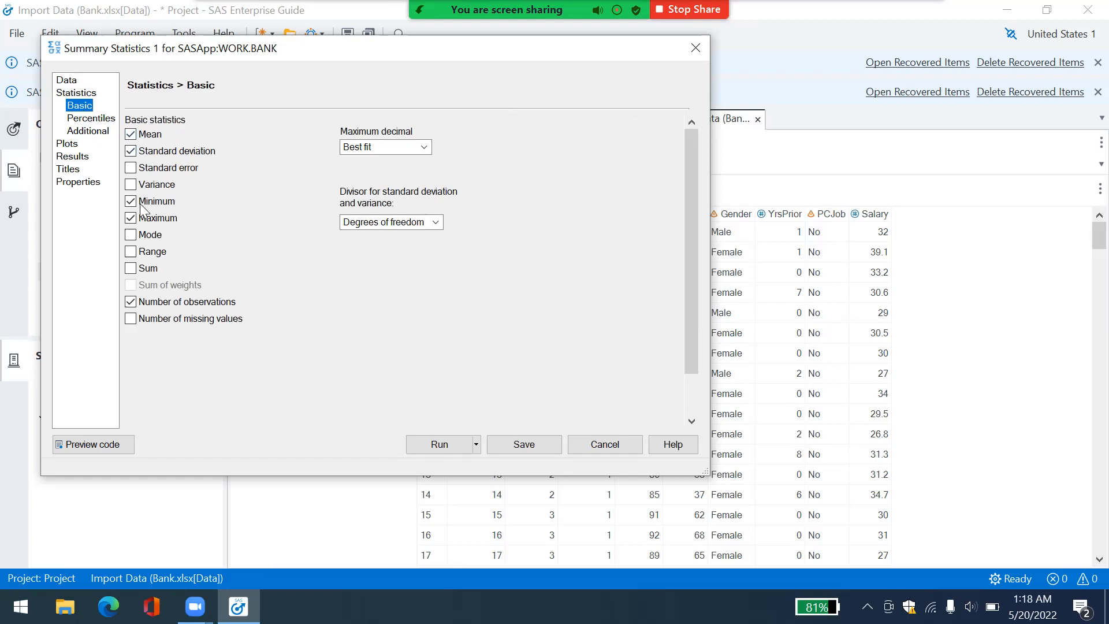
click(72, 145)
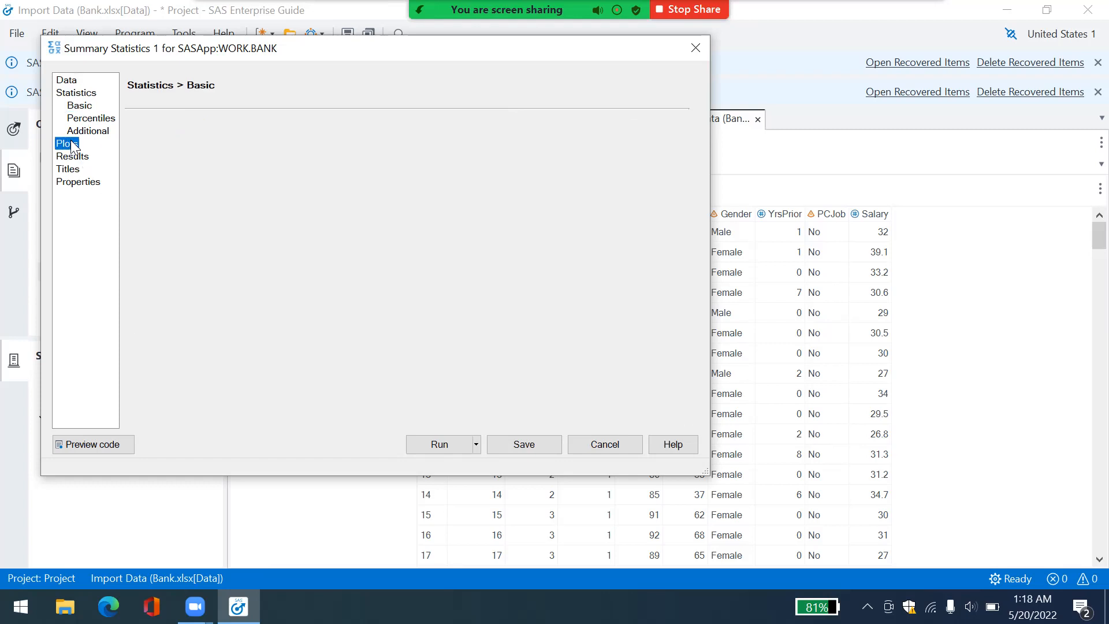
click(174, 135)
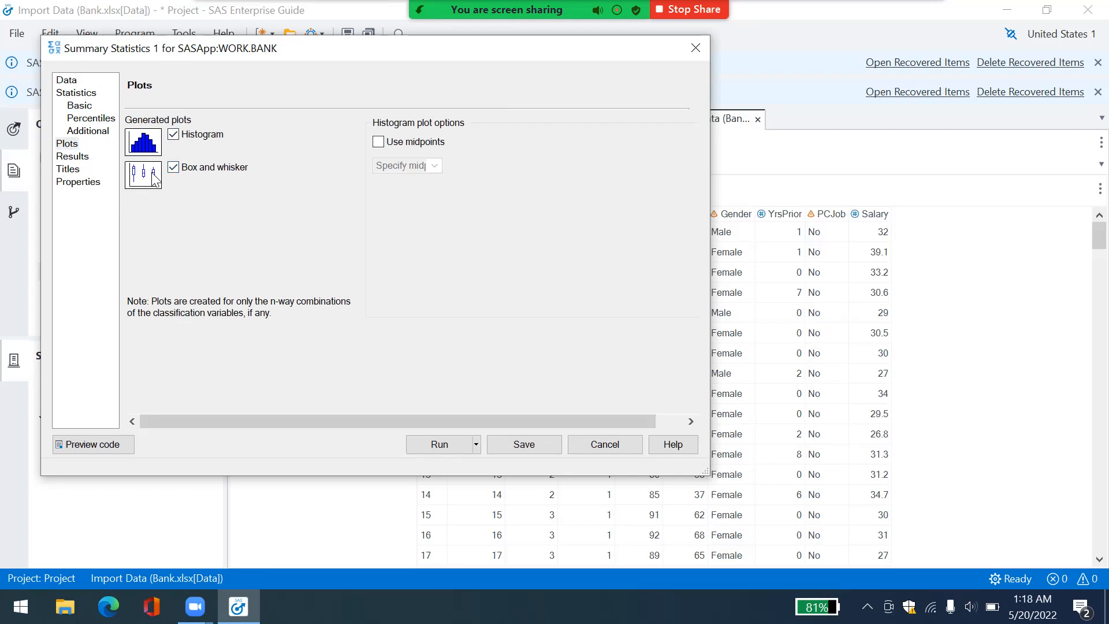
click(82, 156)
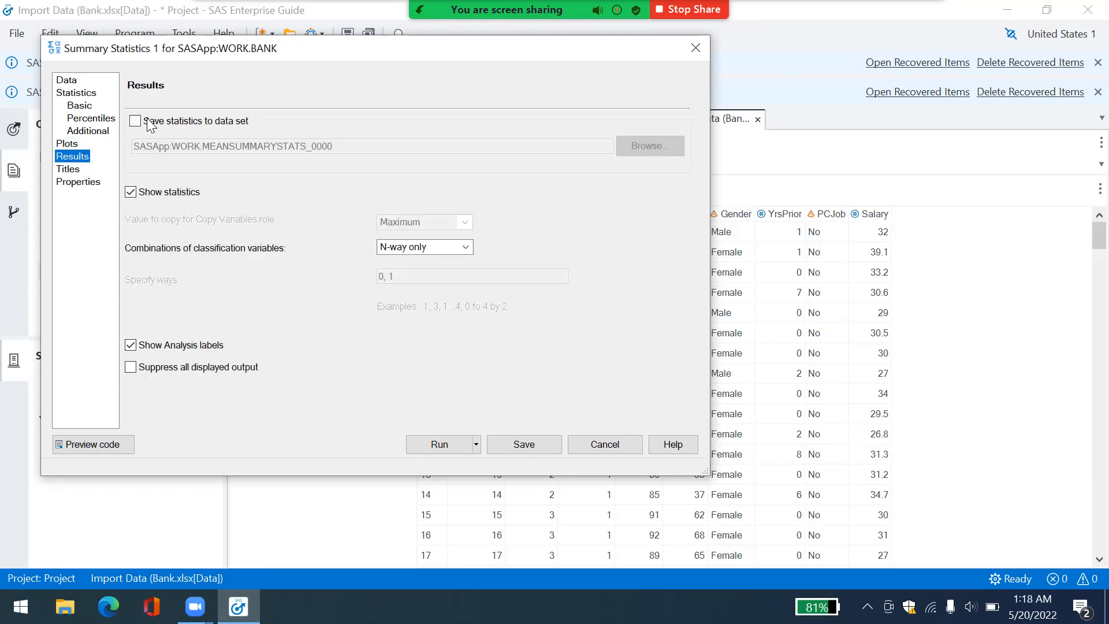
click(137, 123)
click(438, 440)
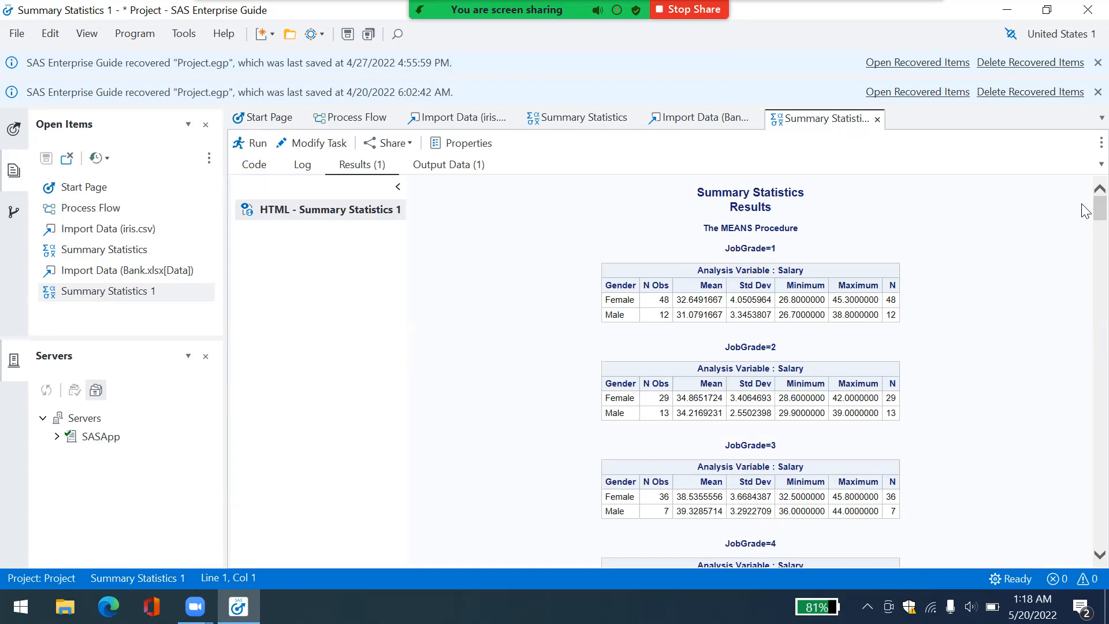
- Examine the Salary statistics by Gender for each JobGrade, along with the histograms and box-and-whisker plots
scroll(1085, 214, down, 3)
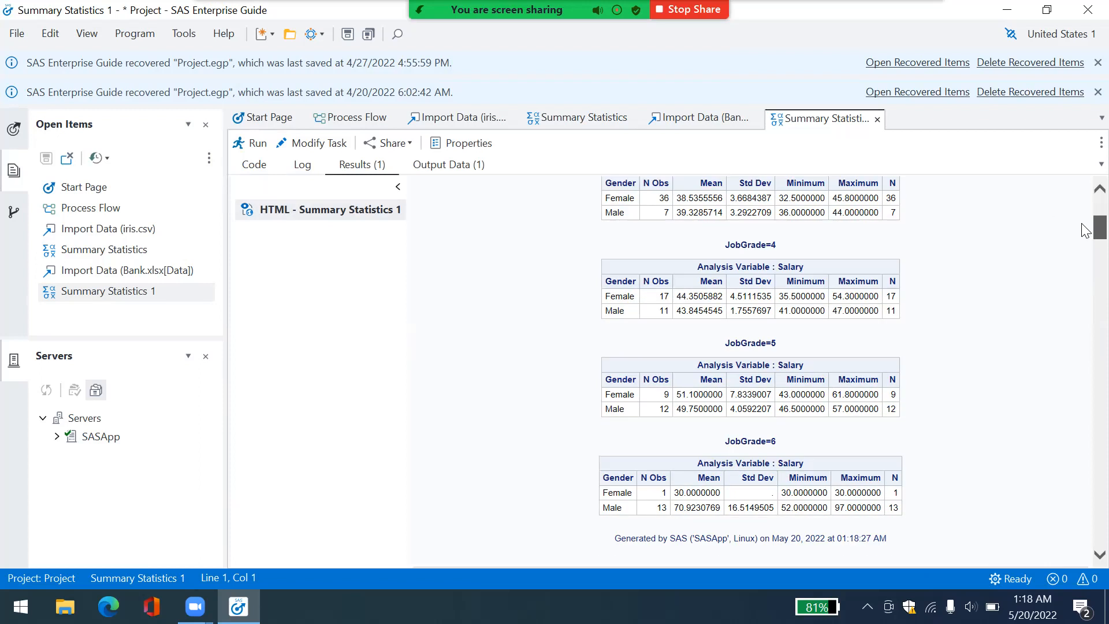
scroll(1085, 230, down, 1)
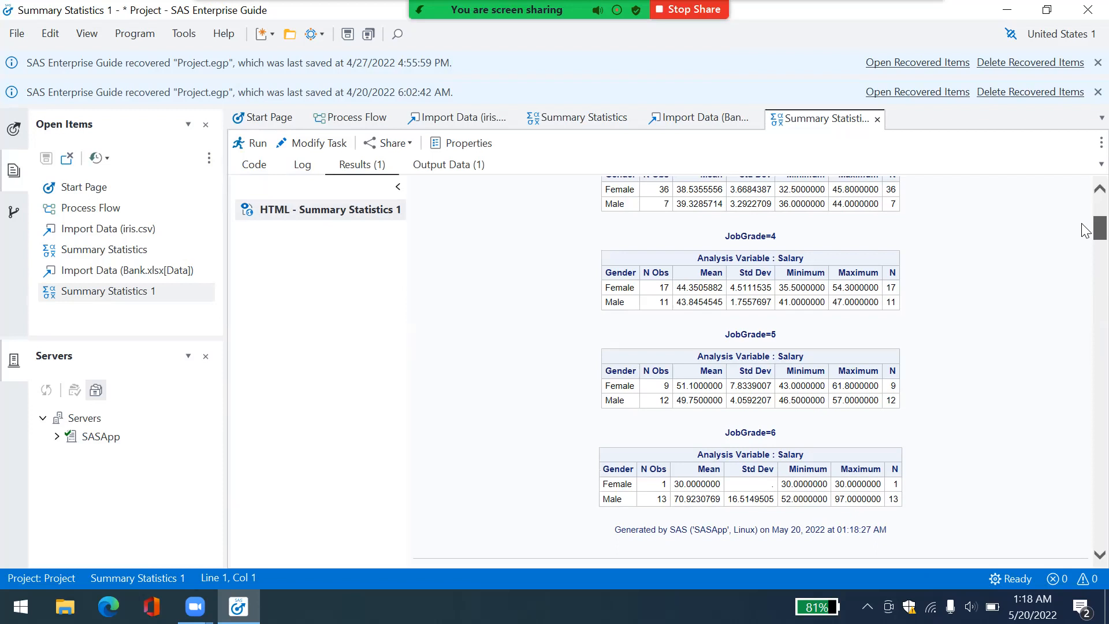
scroll(1085, 230, up, 3)
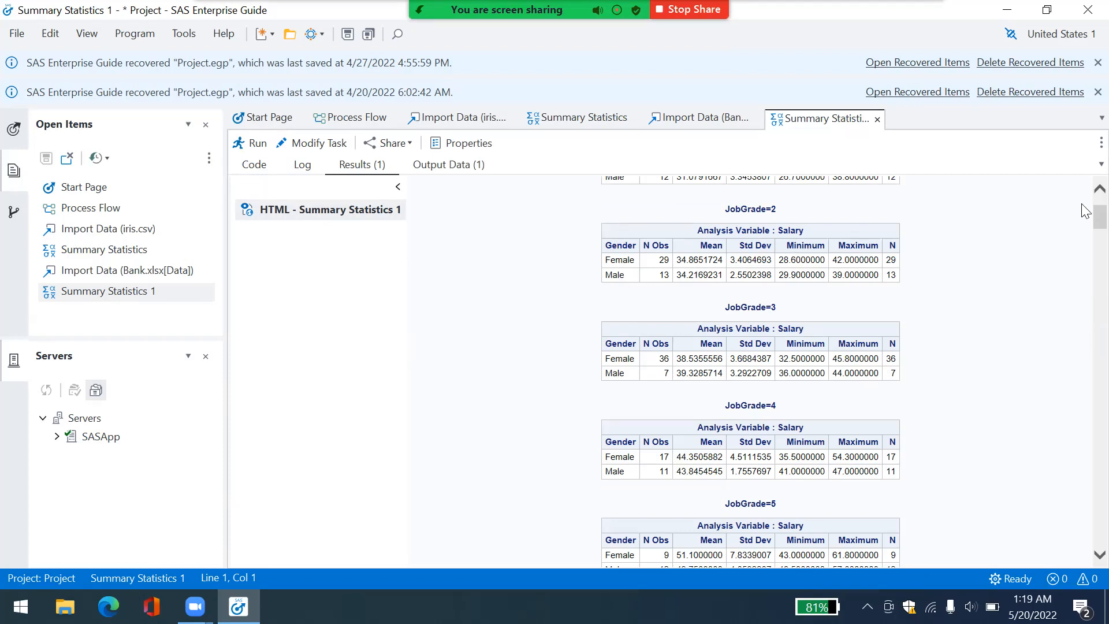
drag(1086, 217, 1085, 258)
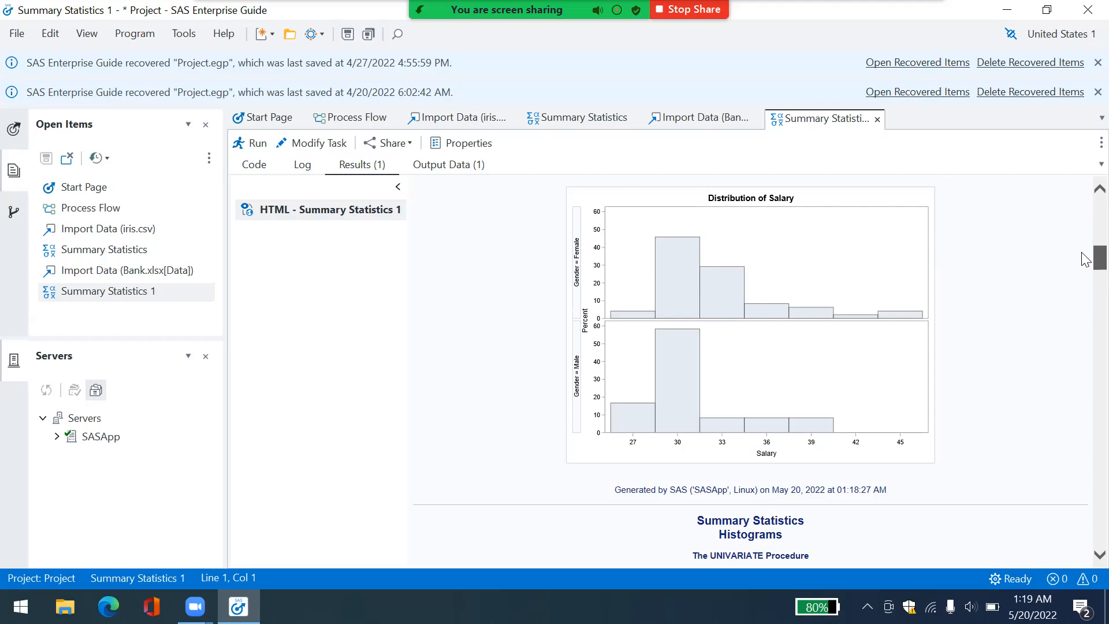
drag(1085, 259, 1085, 416)
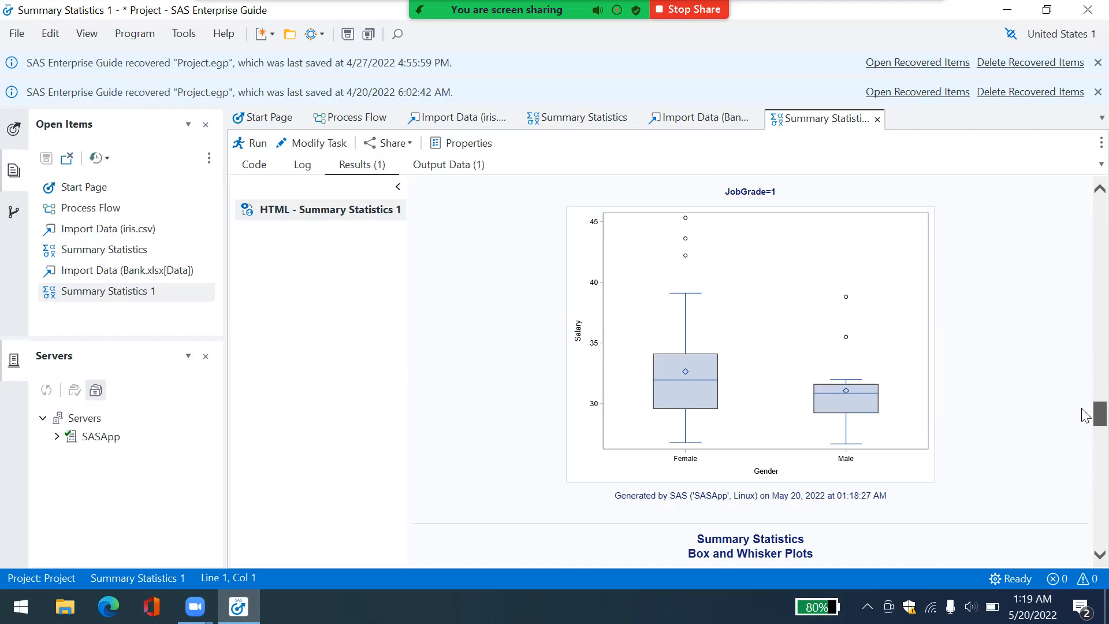
drag(1083, 414, 1080, 188)
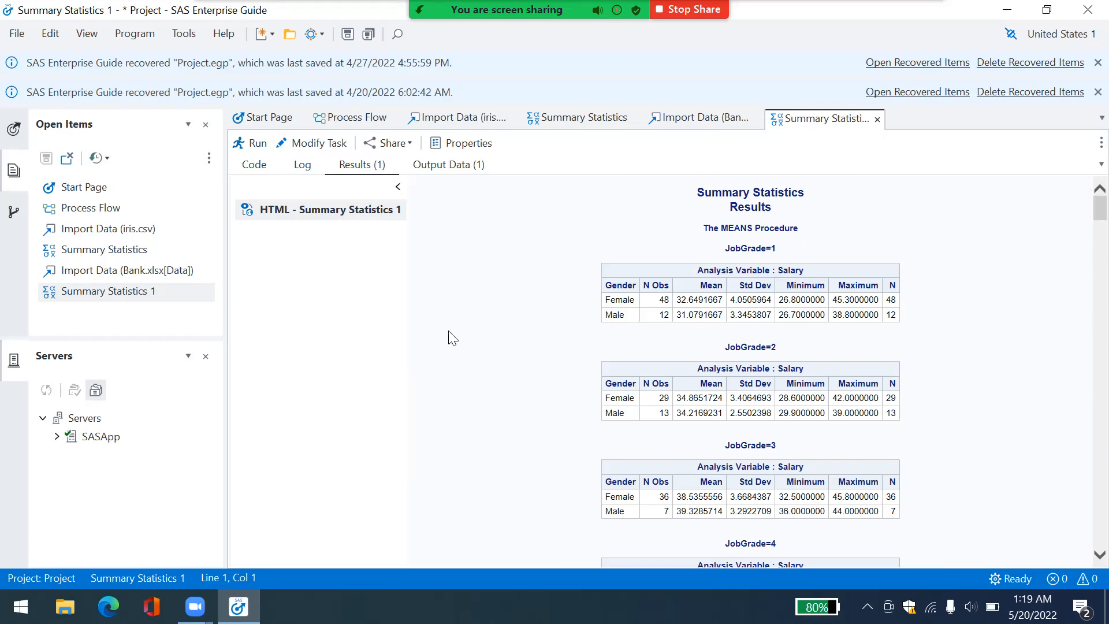
click(674, 120)
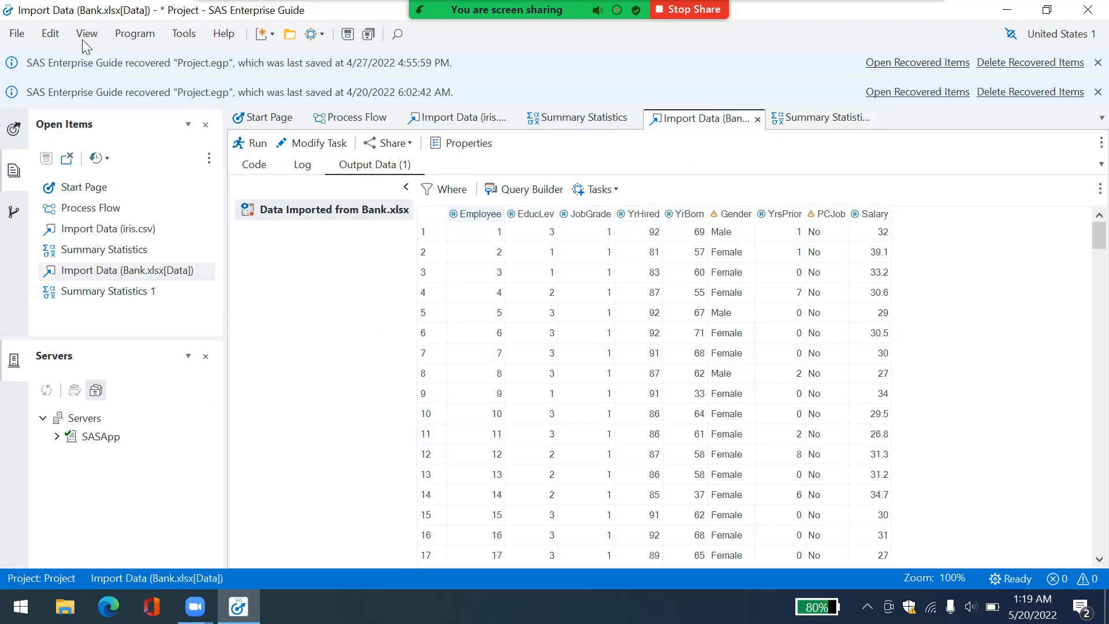
click(17, 35)
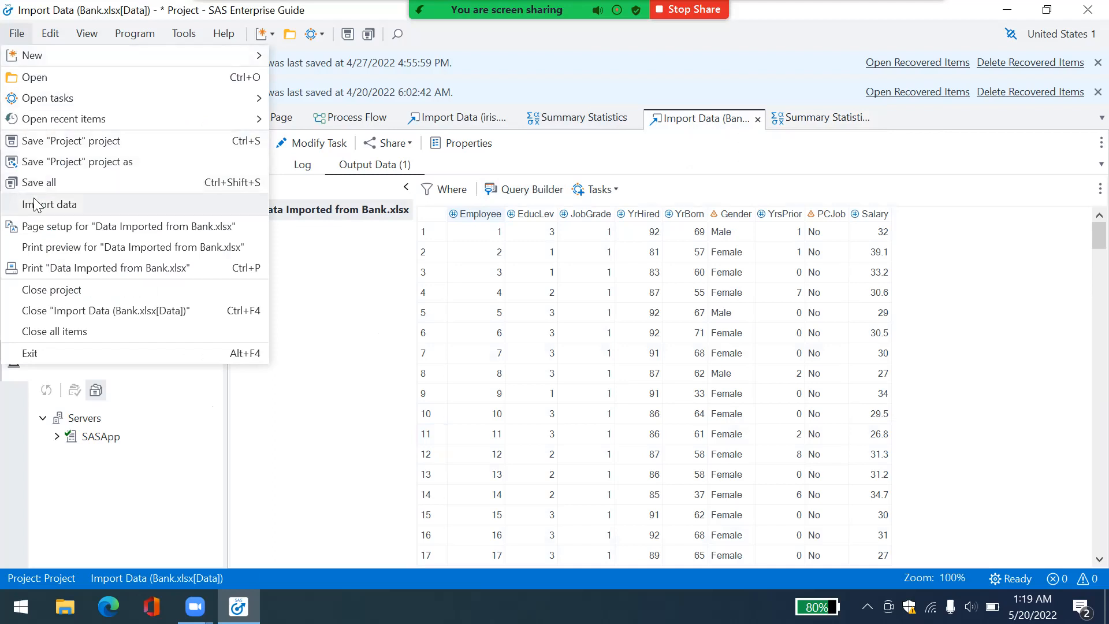
mouse_move(64, 99)
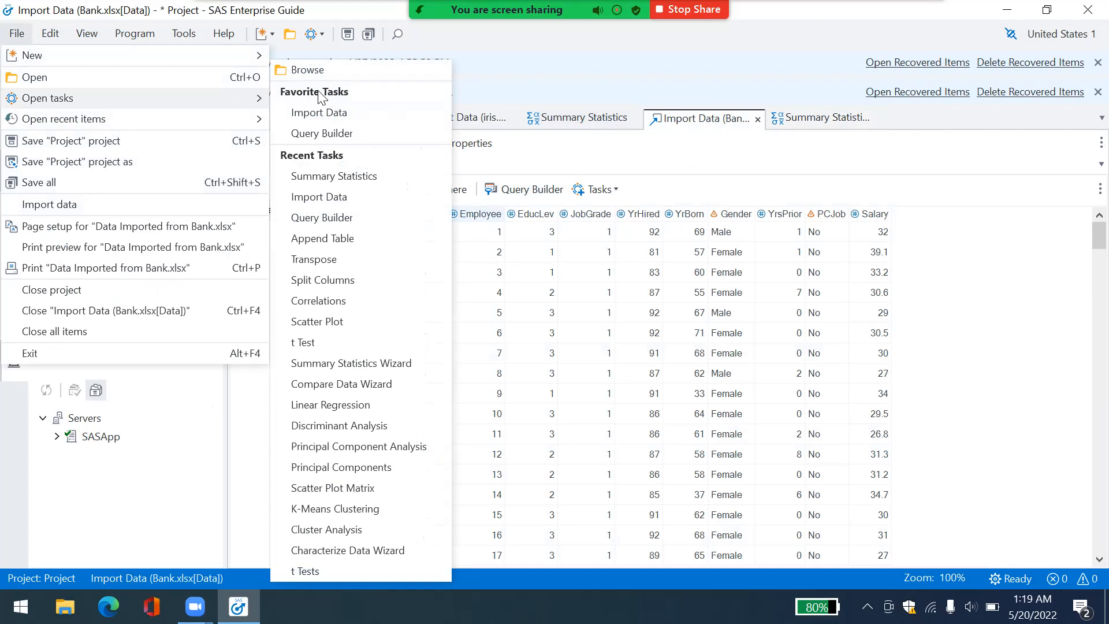
click(323, 301)
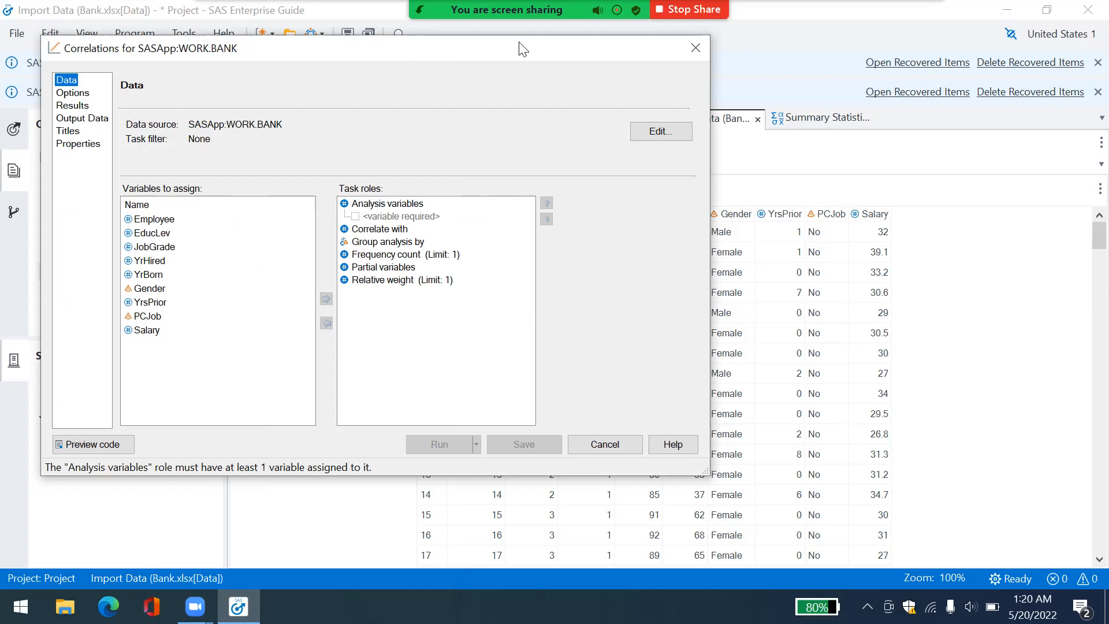
click(601, 445)
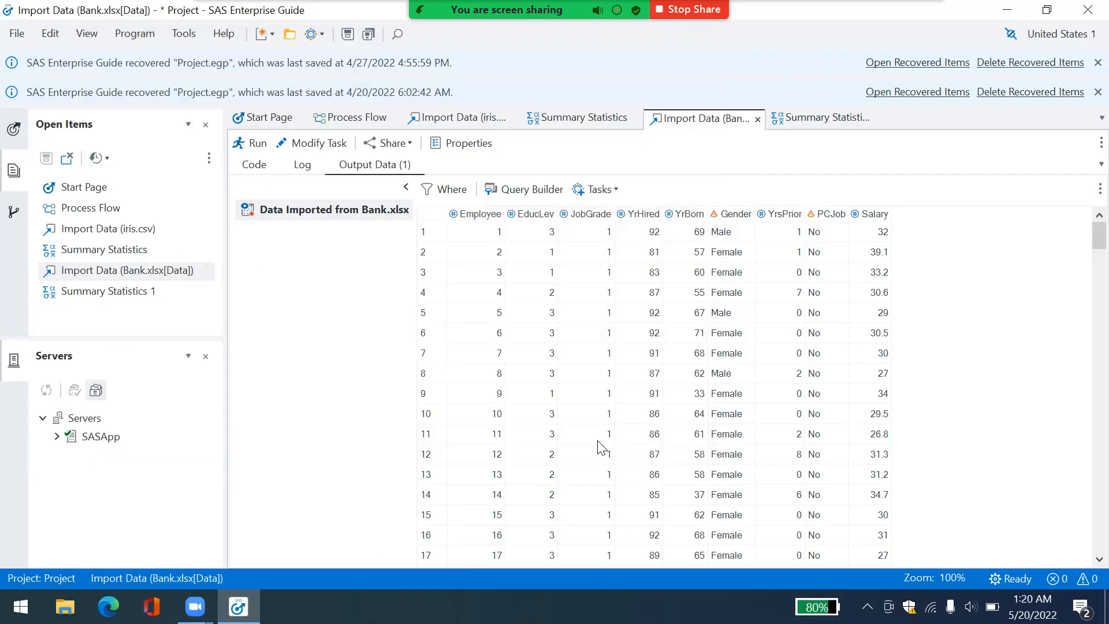
- Refresh the imported iris data and open the Correlations task for it
click(474, 115)
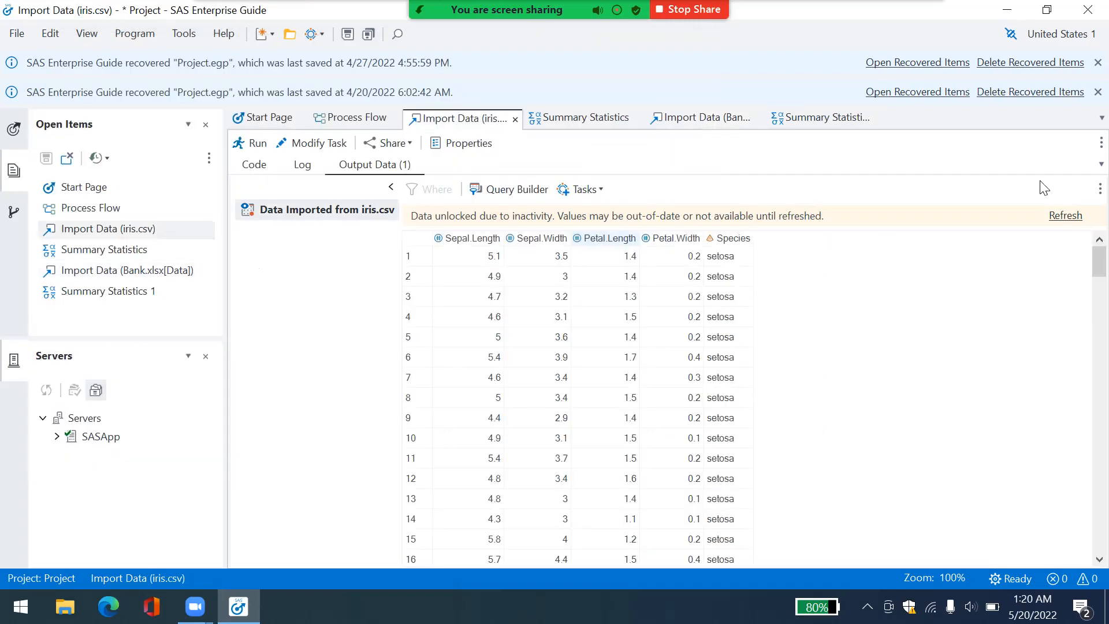
click(1053, 214)
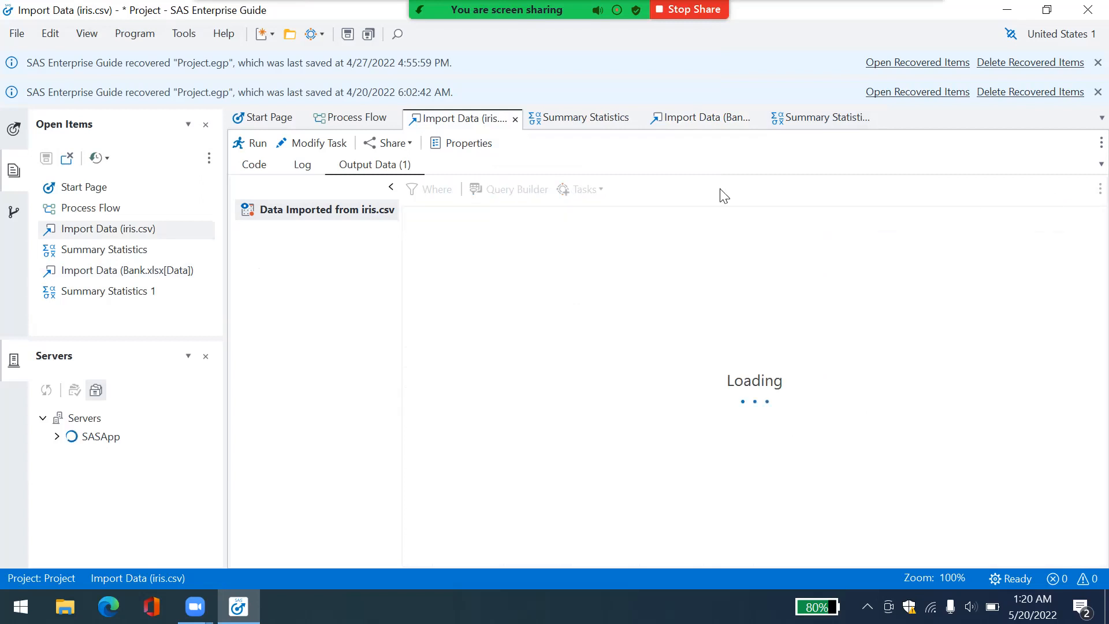
click(19, 35)
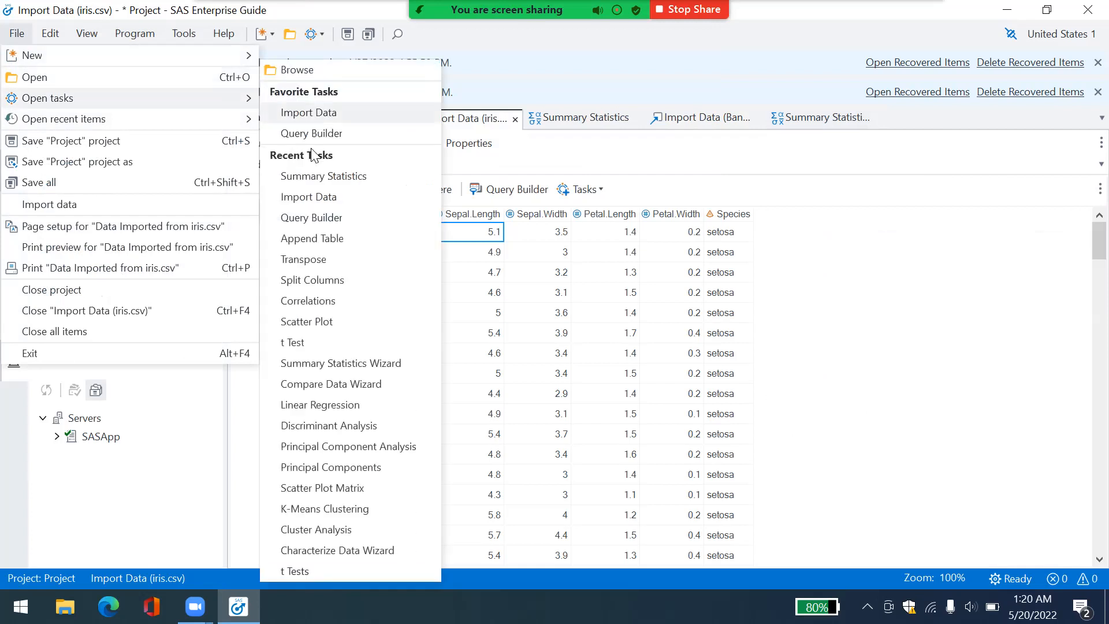
click(315, 302)
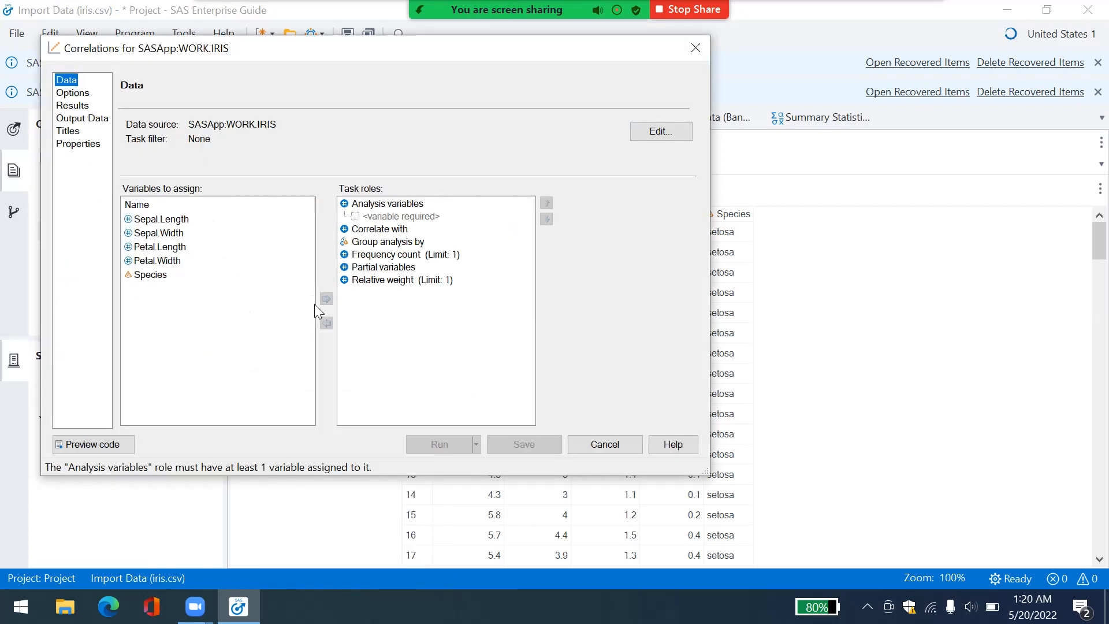
- Assign Sepal.Length as the analysis variable, Sepal.Width as the correlate-with variable and Species as the grouping variable
click(158, 219)
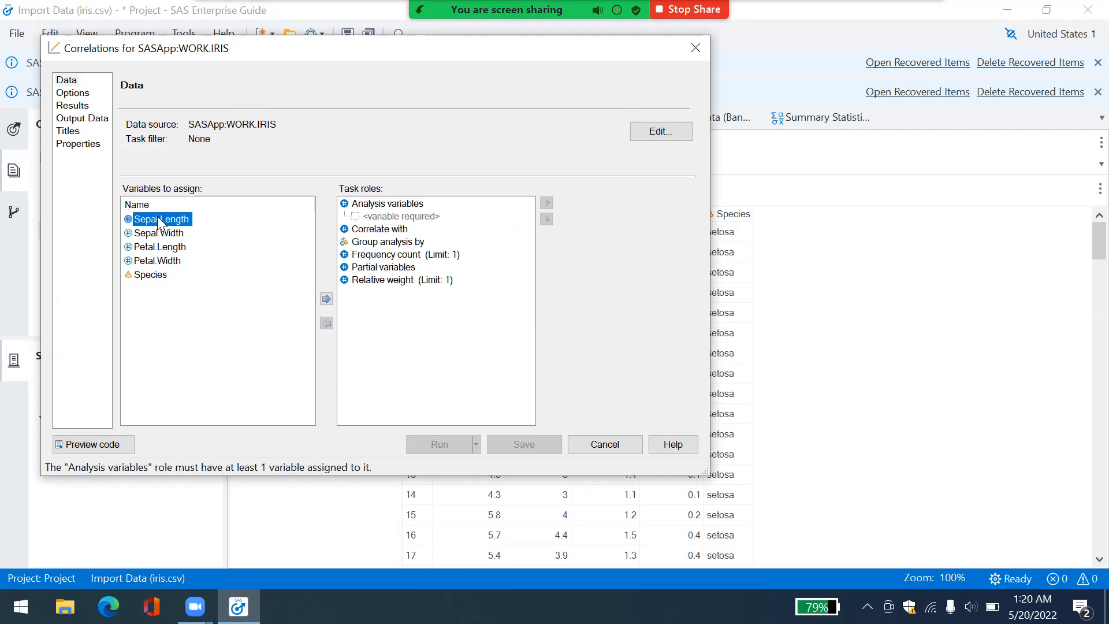
drag(158, 219, 355, 214)
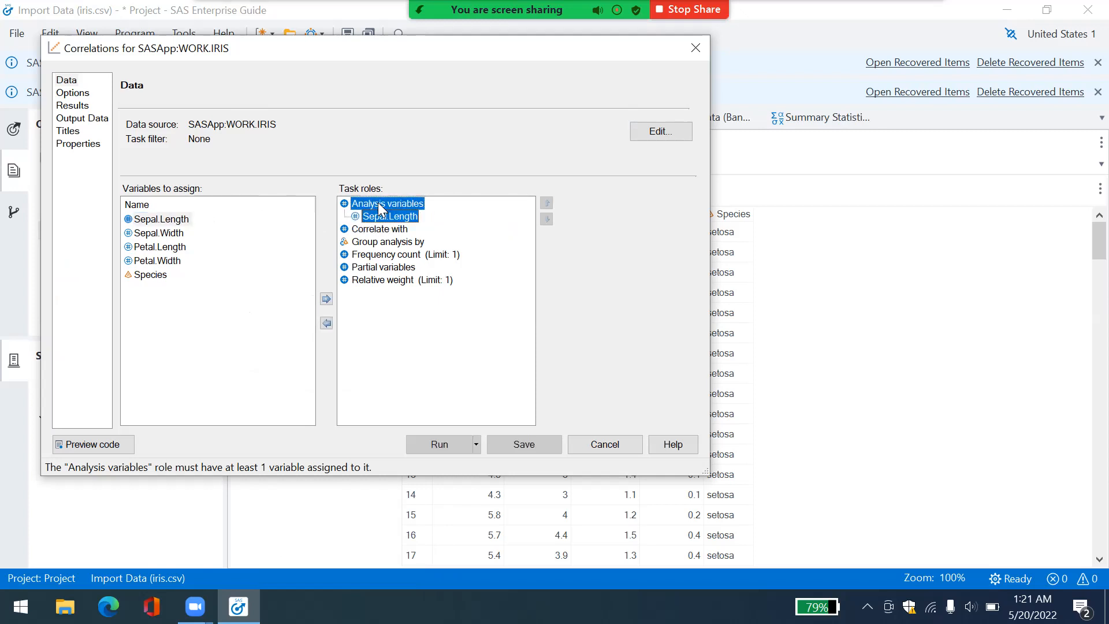
drag(171, 238, 386, 234)
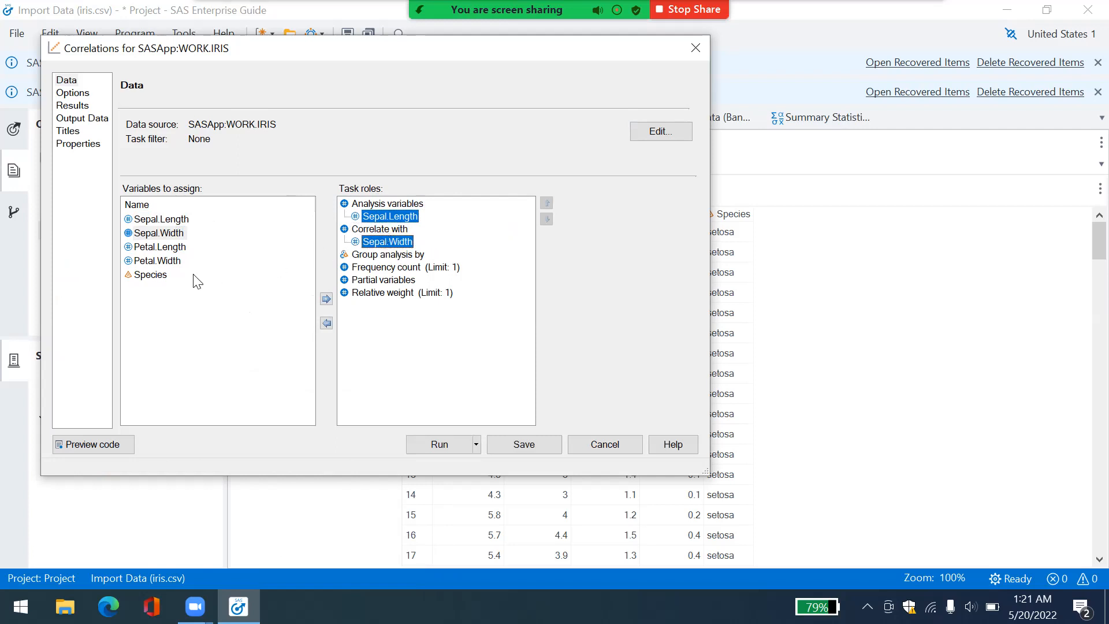
click(154, 279)
drag(154, 281, 381, 261)
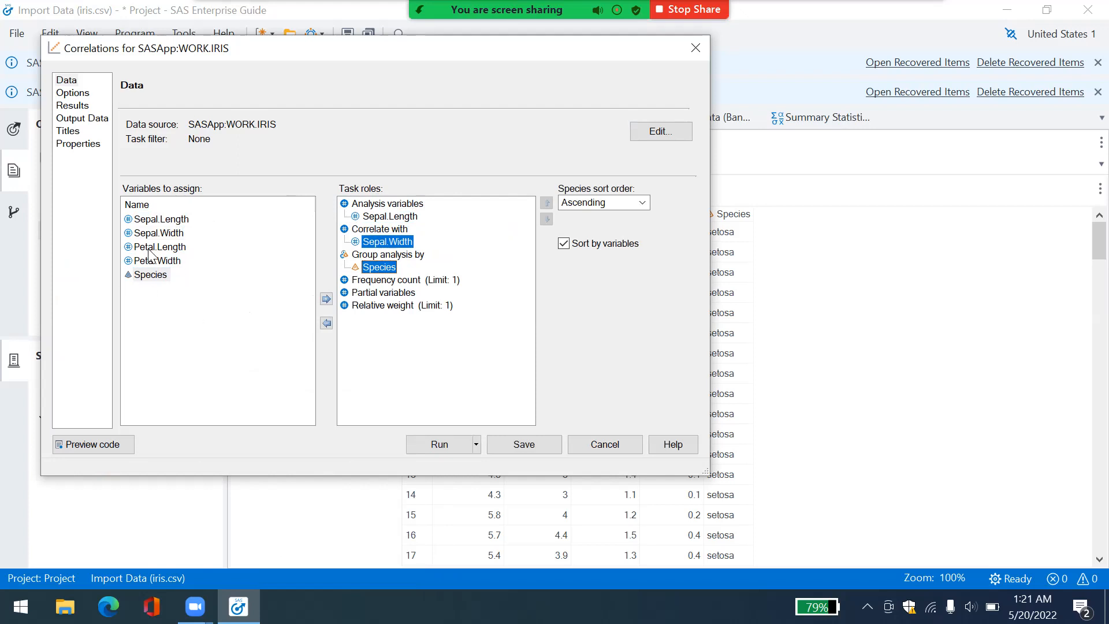
- Add the Spearman correlation type alongside Pearson and enable a scatter plot for each correlation pair
click(72, 93)
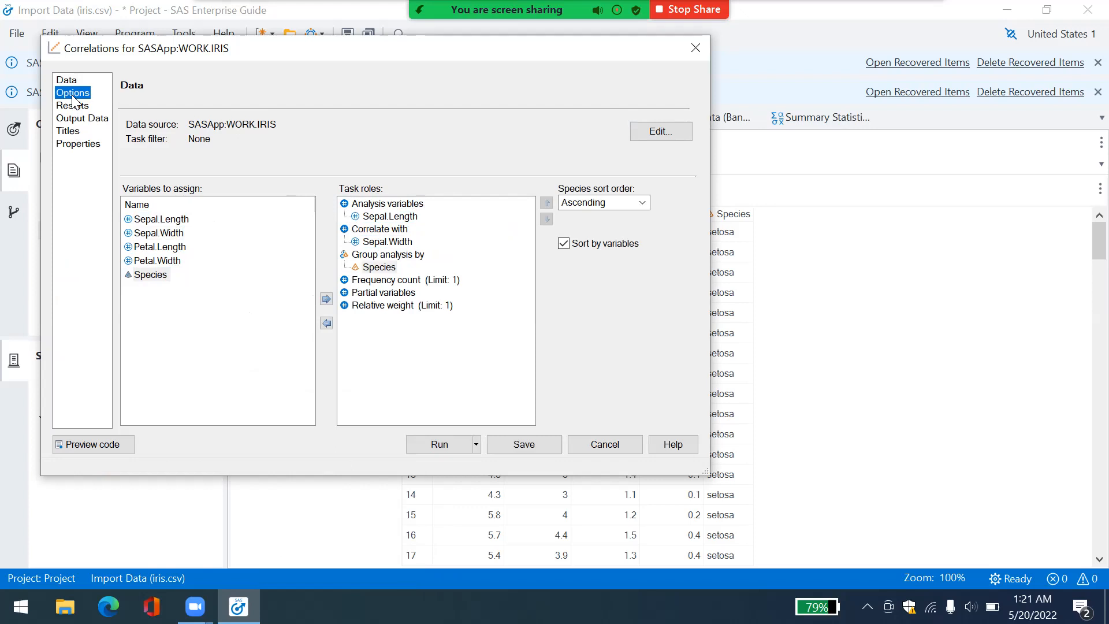
click(126, 186)
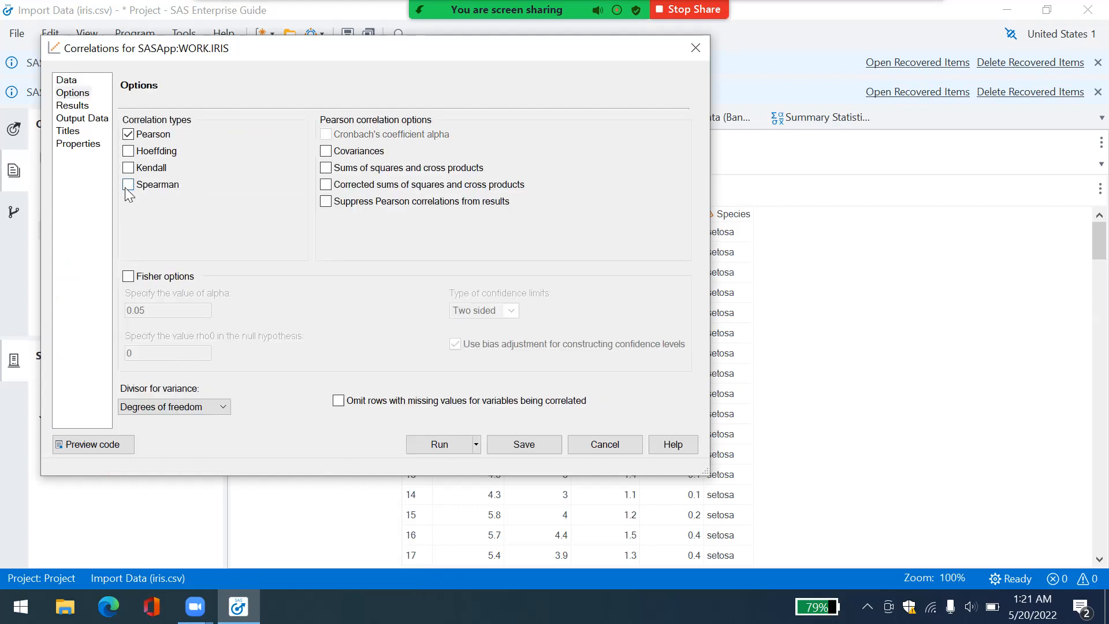
click(64, 106)
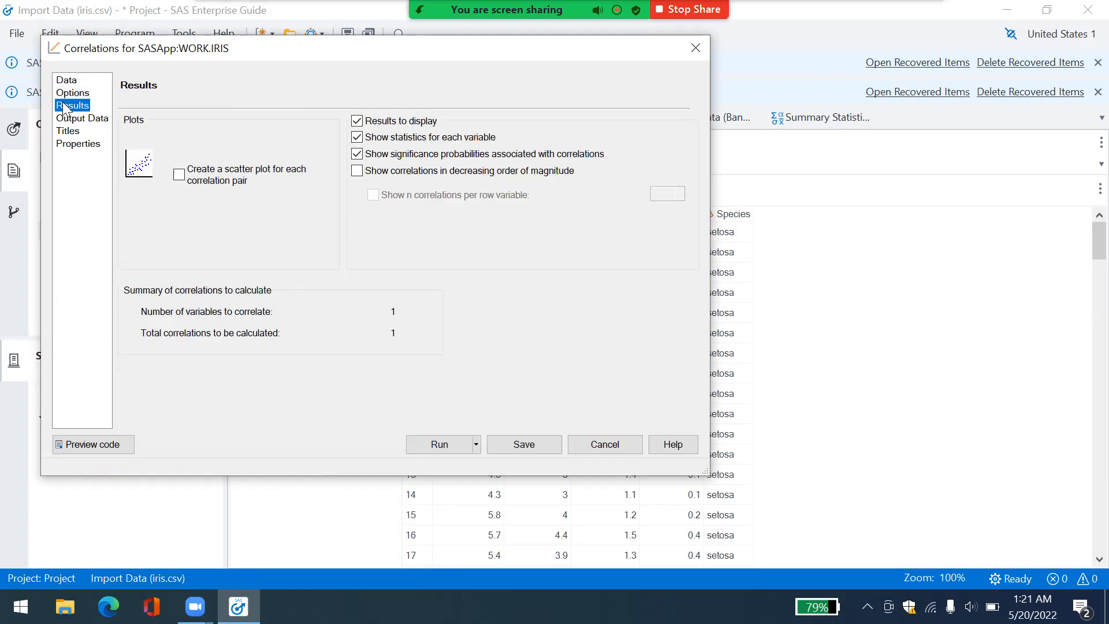
click(179, 174)
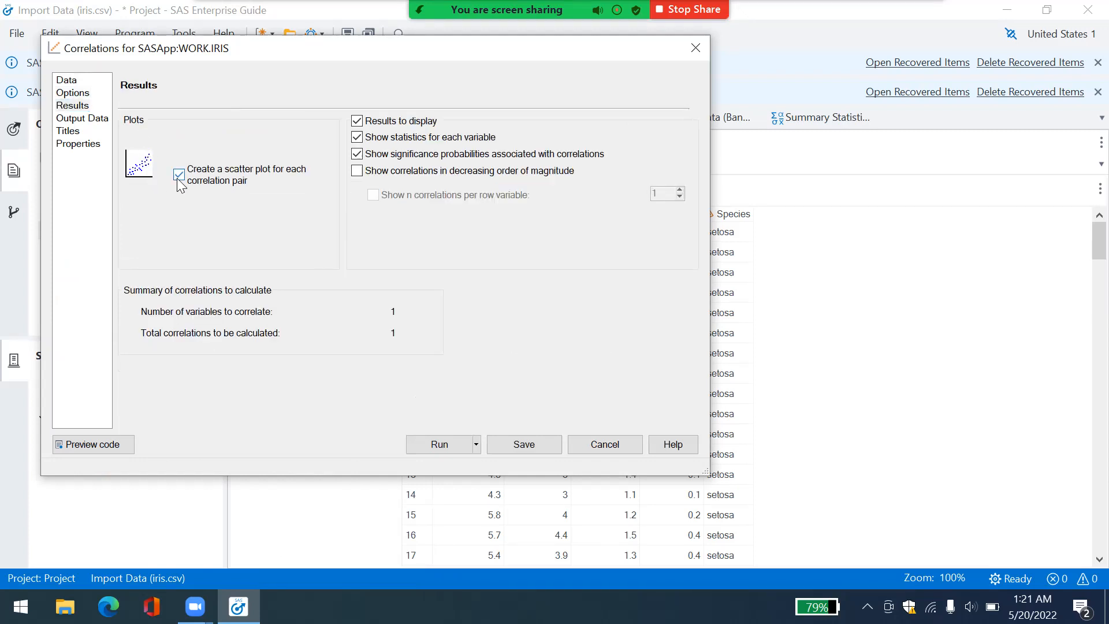
- Enable saving of the correlation output data and run the iris Correlations task
click(94, 119)
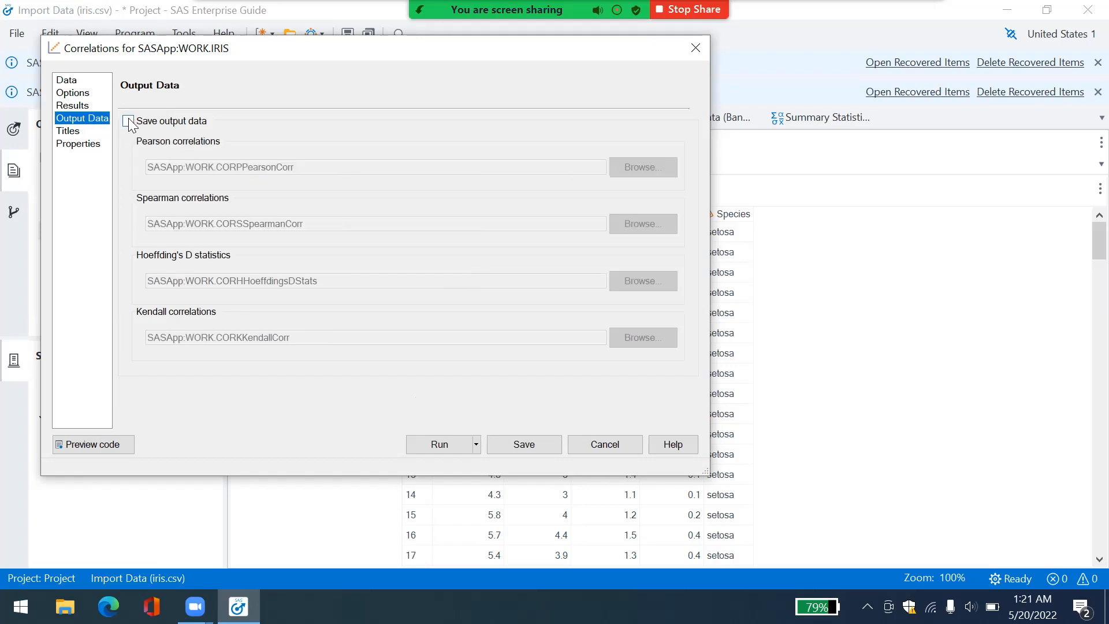
click(129, 122)
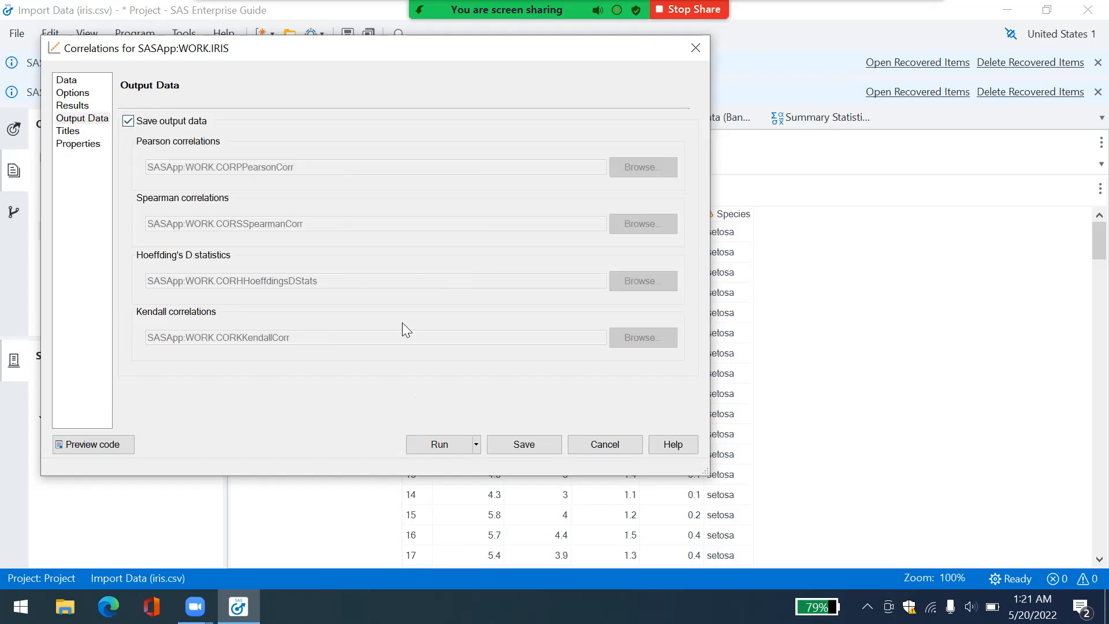
click(428, 446)
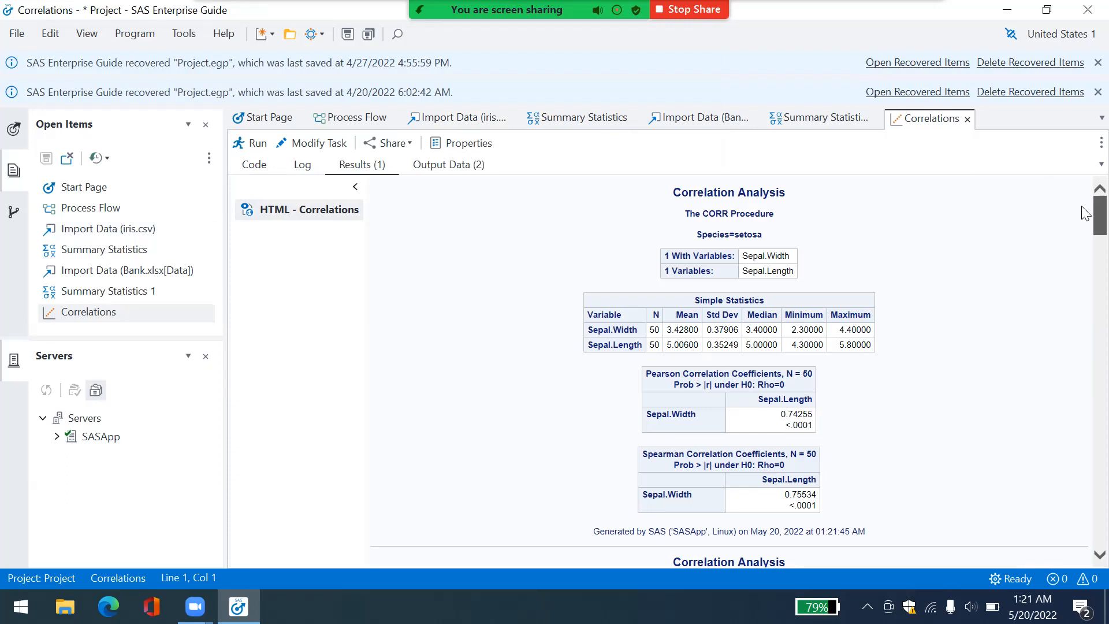
- Examine the Pearson and Spearman correlations of Sepal.Width with Sepal.Length and the scatter plots for each Species
scroll(1085, 213, down, 1)
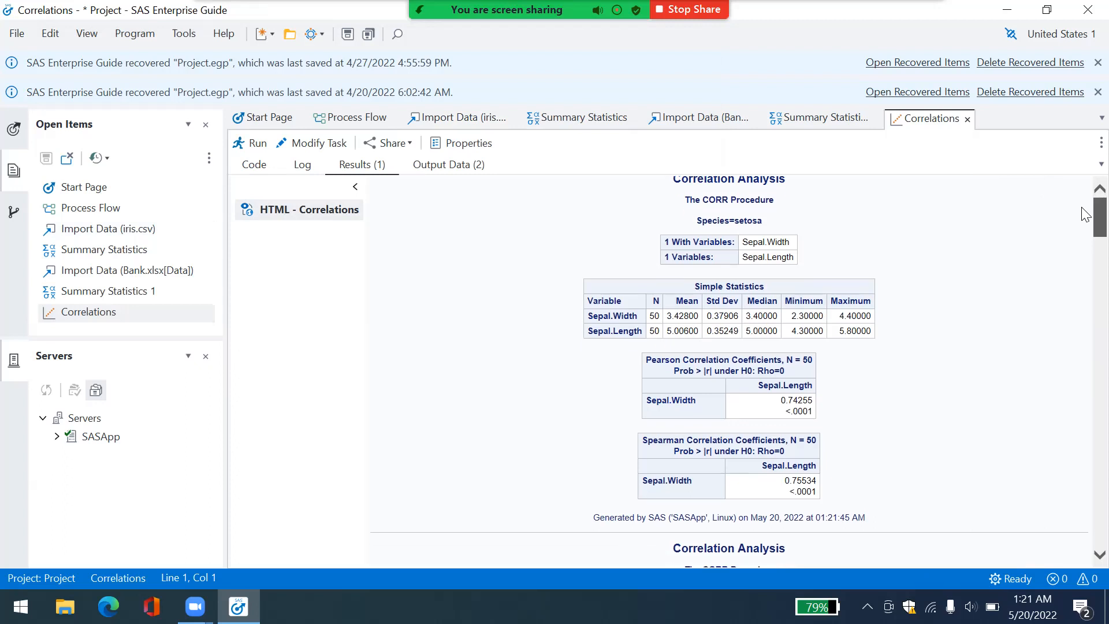
scroll(1085, 213, down, 1)
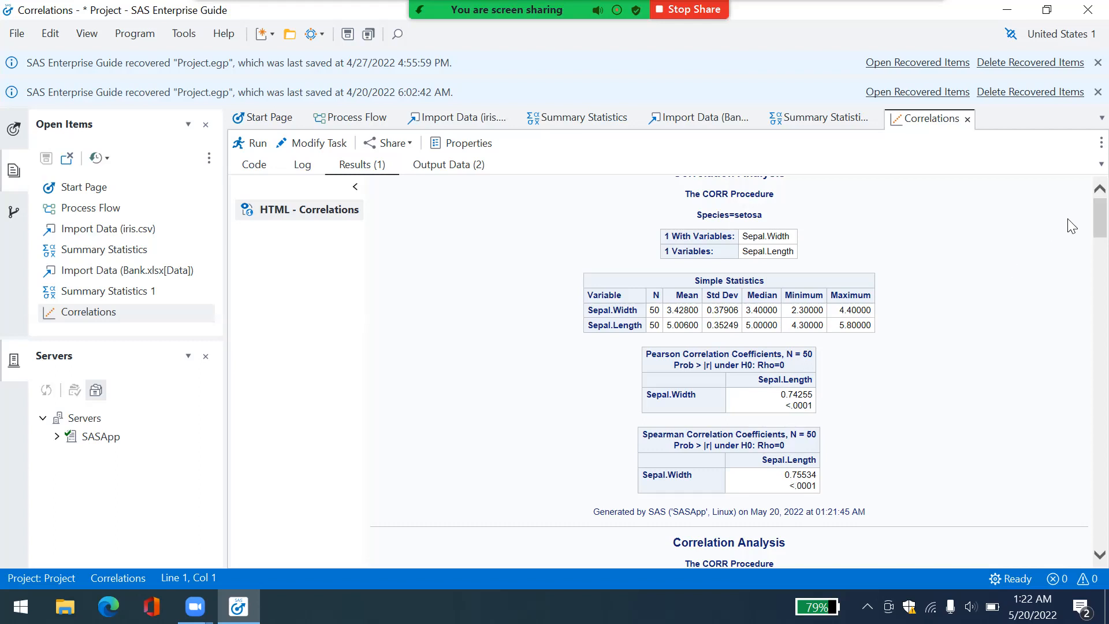
drag(1086, 225, 1085, 261)
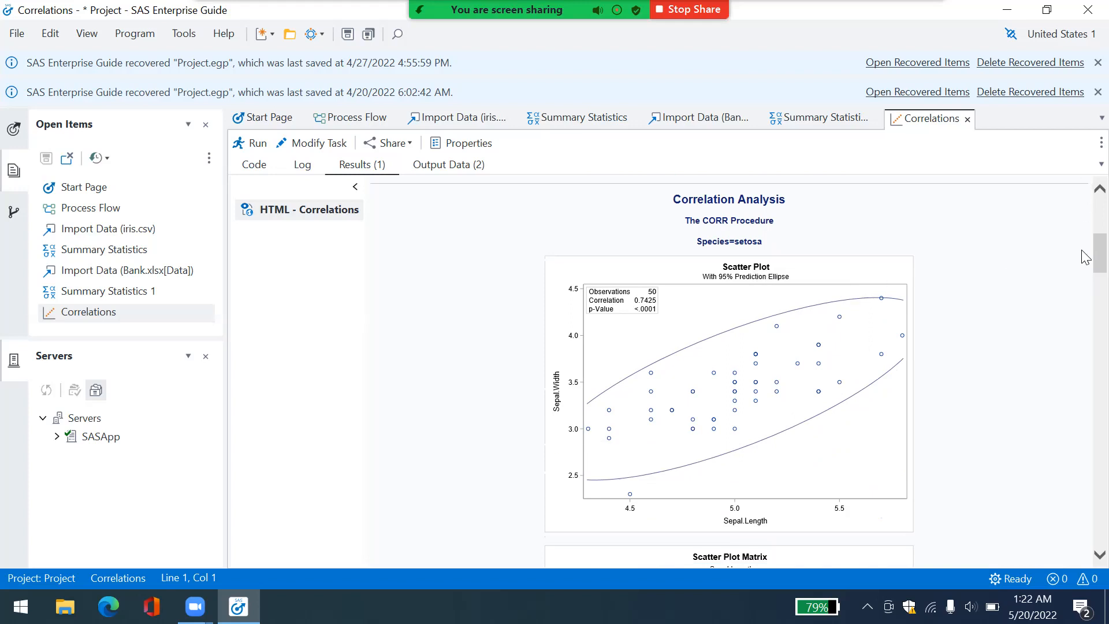
drag(1086, 254, 1086, 345)
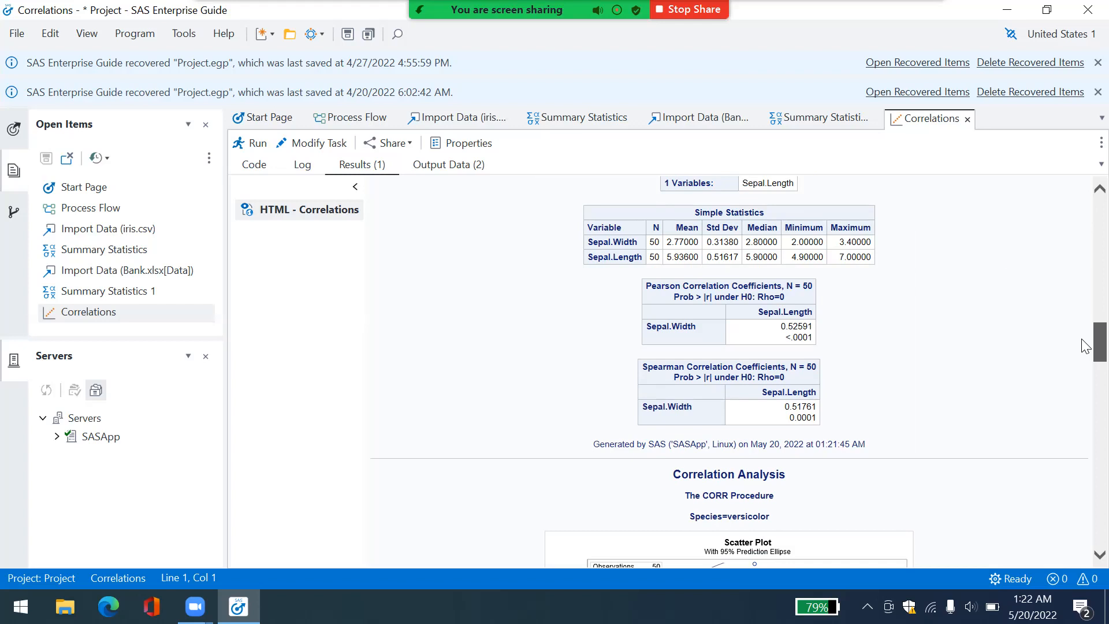
drag(1085, 346, 1085, 439)
scroll(1084, 469, down, 10)
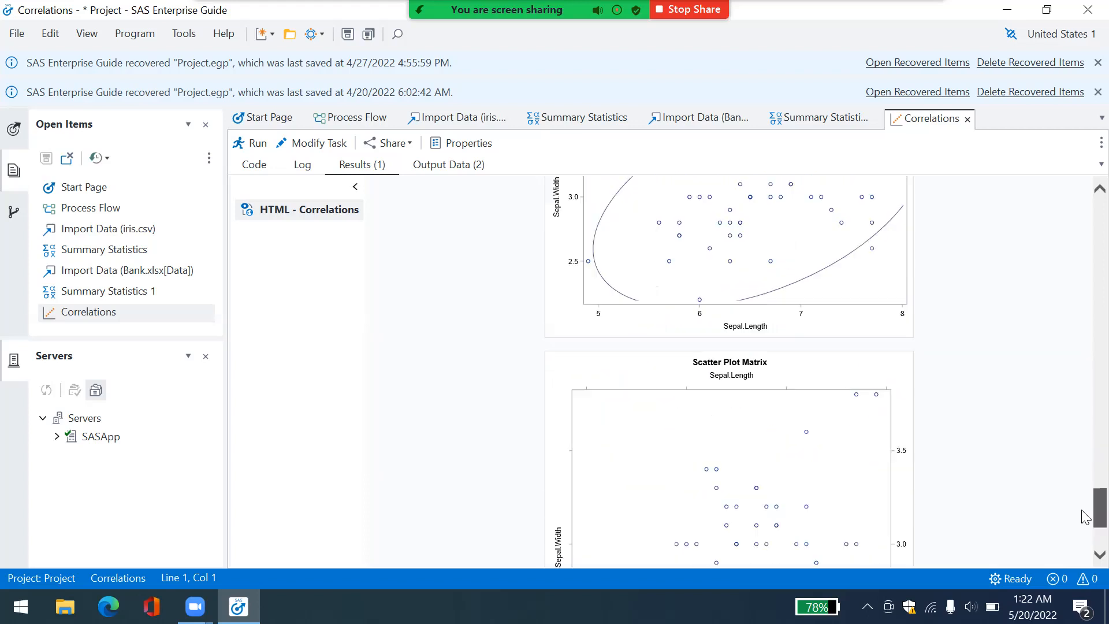
scroll(1083, 466, up, 20)
scroll(1085, 290, up, 15)
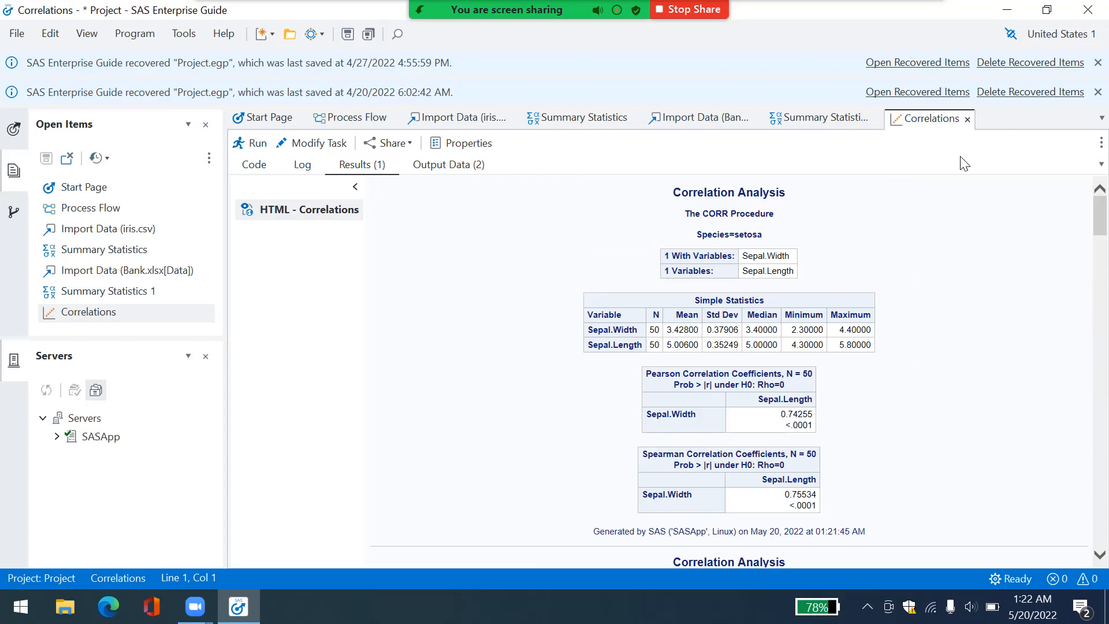
- Close the correlation results and the imported iris data
click(968, 124)
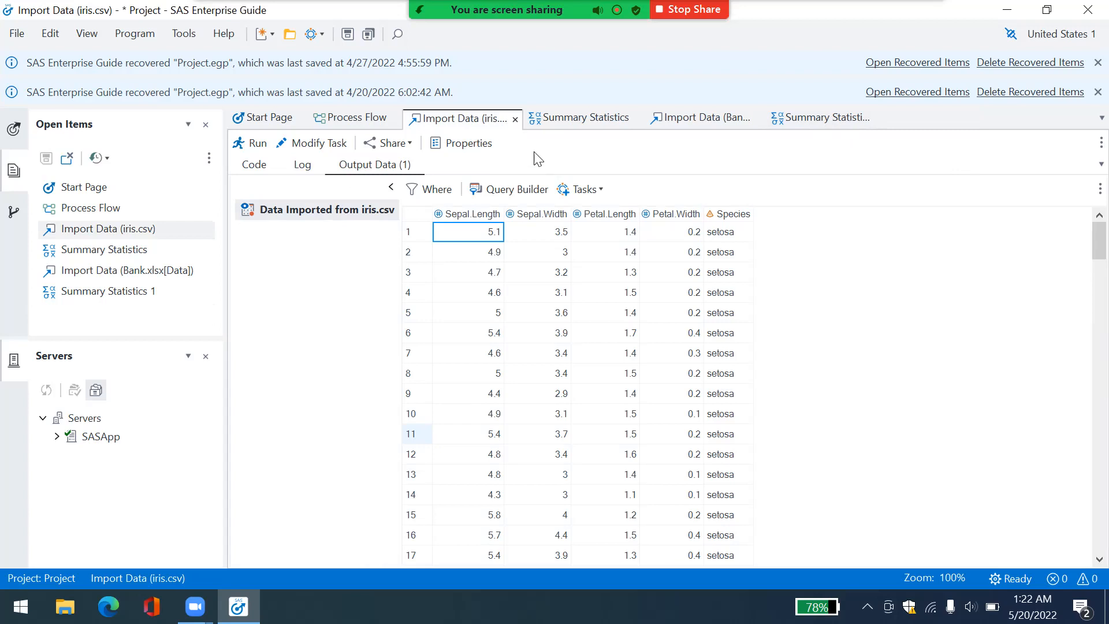
click(515, 120)
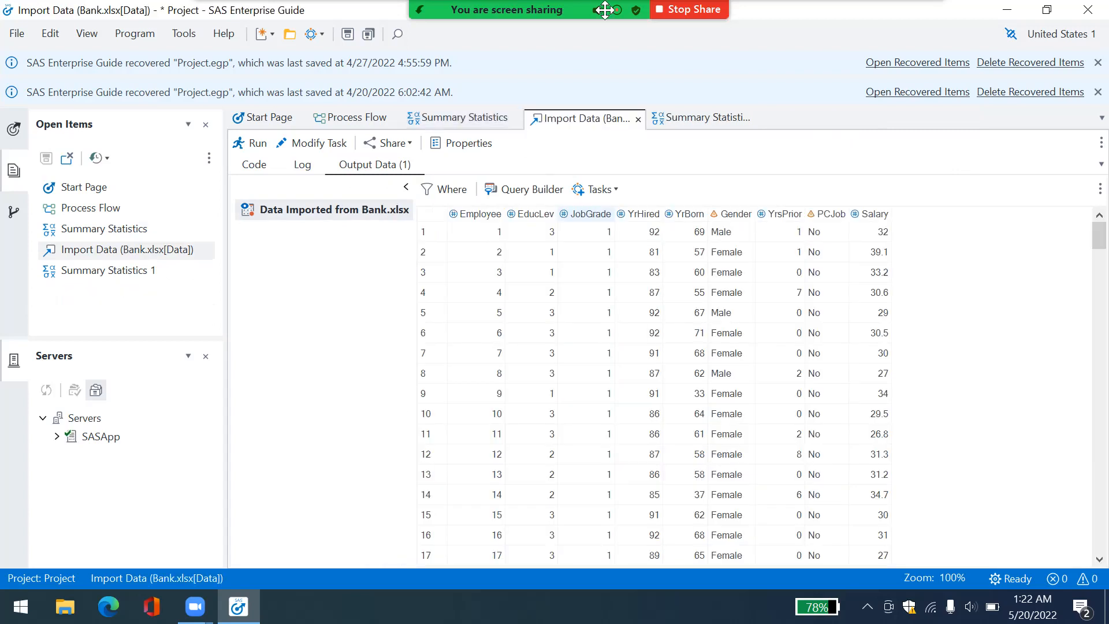